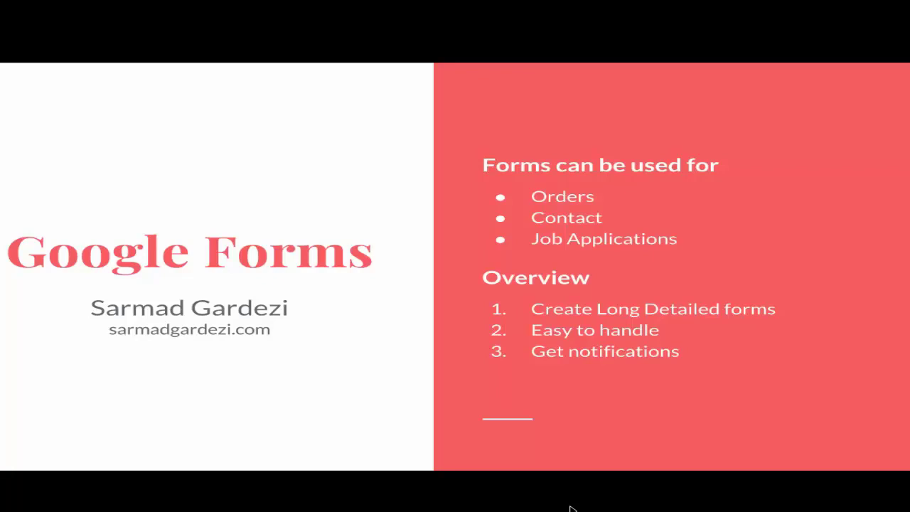
- Exit the slideshow and return to the Recipe book deck on slide 3
{"action": "key", "text": "Escape"}
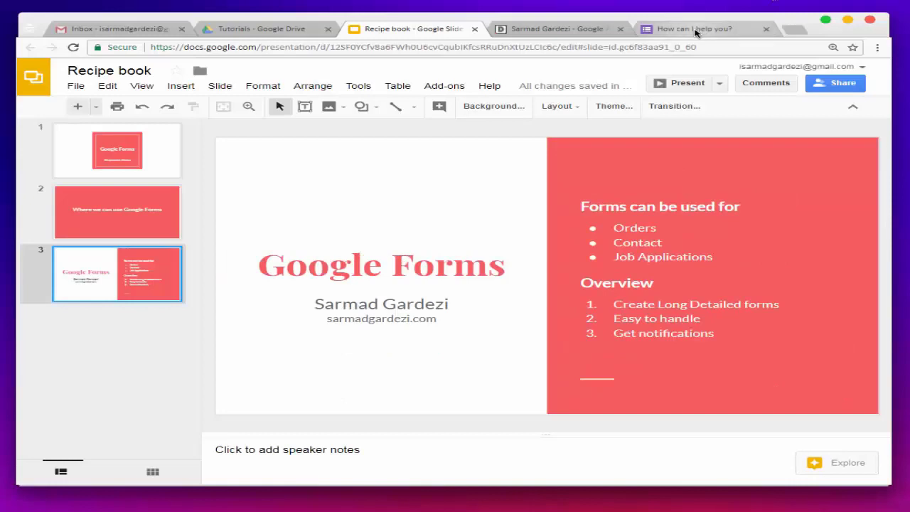
- Submit the empty 'How can I help you?' form and review its required-question warnings
{"action": "left_click", "coordinate": [695, 29]}
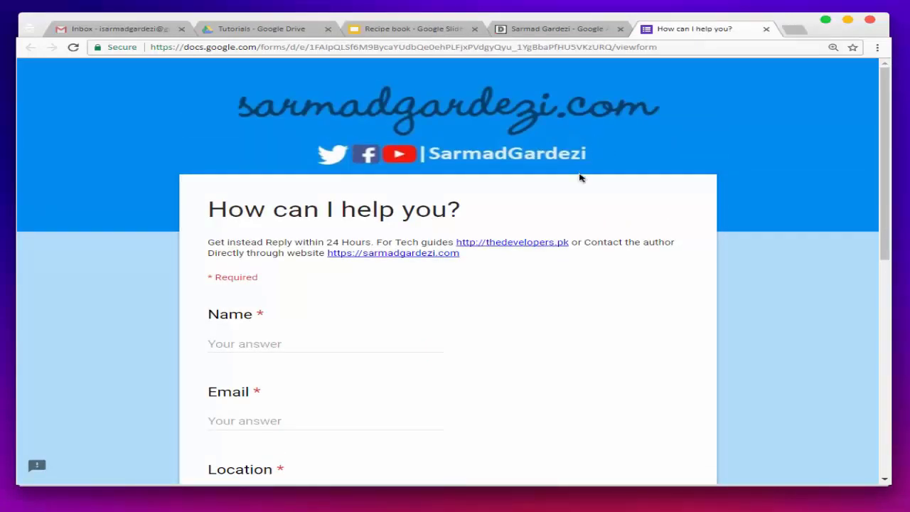
{"action": "scroll", "coordinate": [517, 202], "scroll_direction": "down", "scroll_amount": 6}
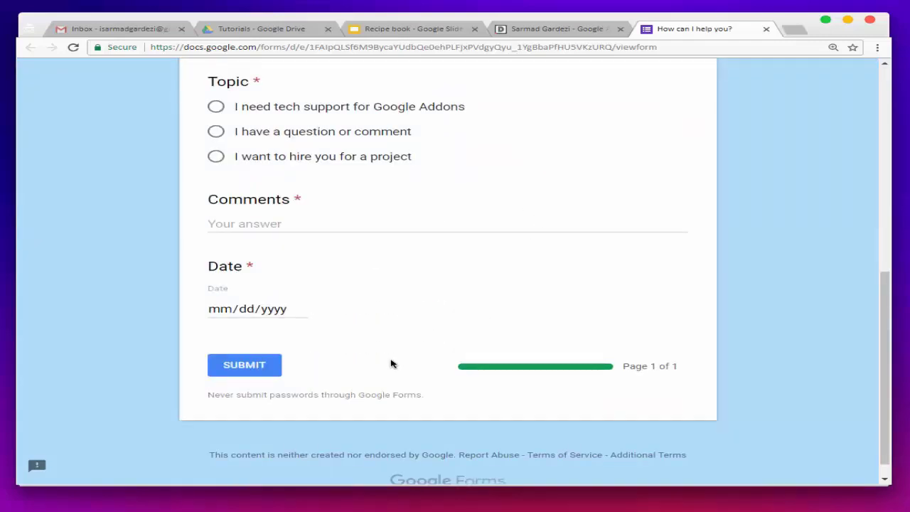
{"action": "left_click", "coordinate": [263, 371]}
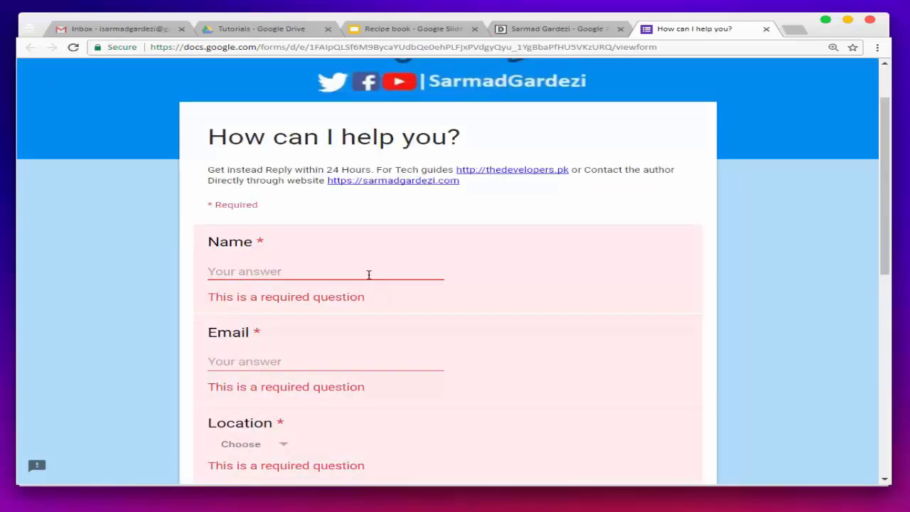
{"action": "scroll", "coordinate": [440, 243], "scroll_direction": "down", "scroll_amount": 5}
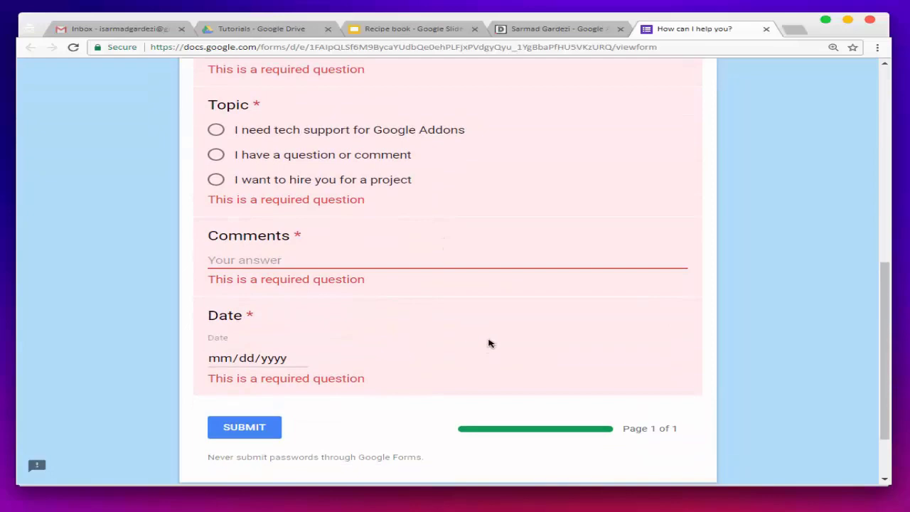
{"action": "scroll", "coordinate": [573, 143], "scroll_direction": "up", "scroll_amount": 5}
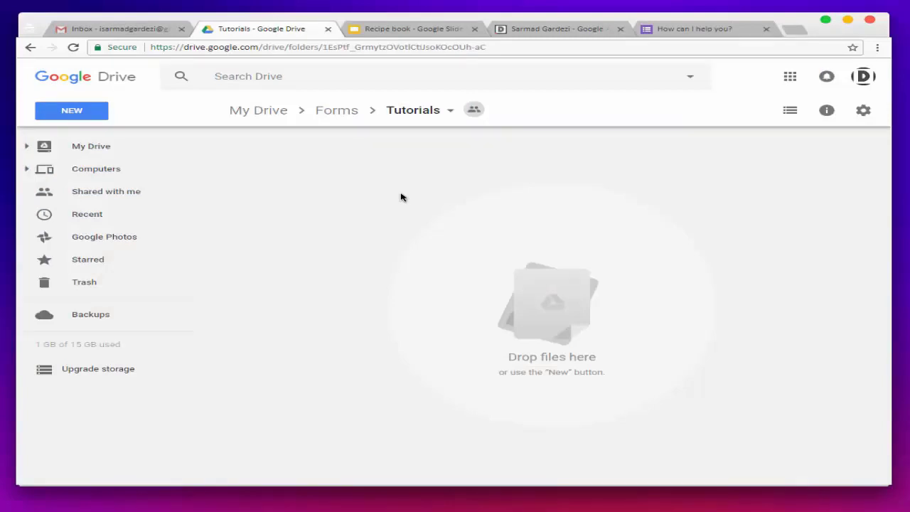
- Create a new Google Form from a template in the Tutorials folder via More > Google Forms
{"action": "right_click", "coordinate": [296, 177]}
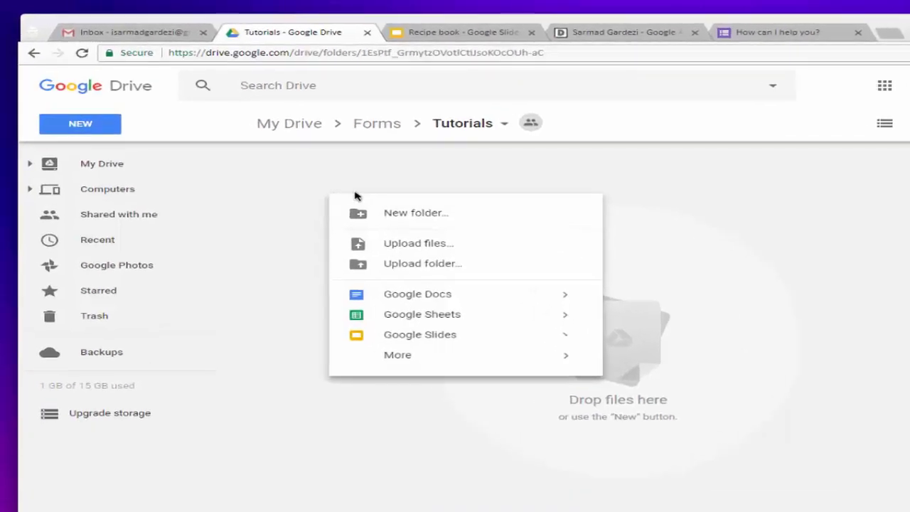
{"action": "mouse_move", "coordinate": [566, 361]}
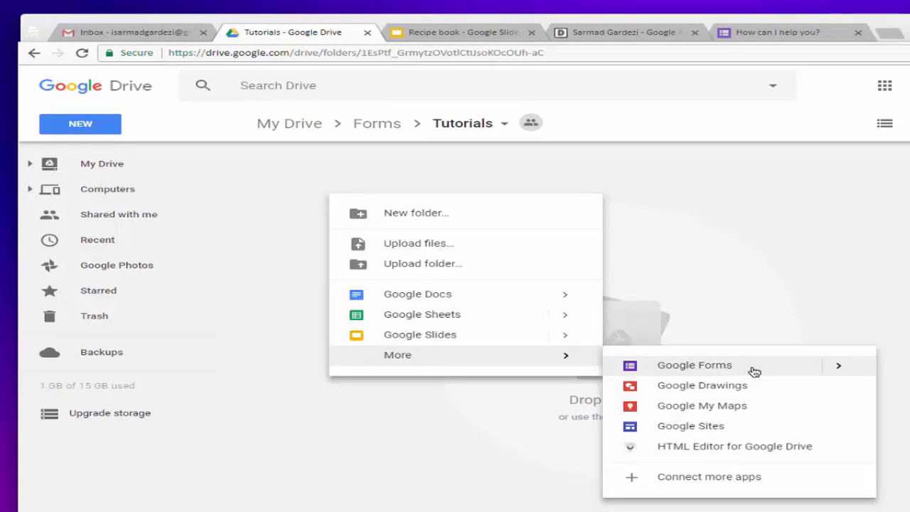
{"action": "mouse_move", "coordinate": [838, 365]}
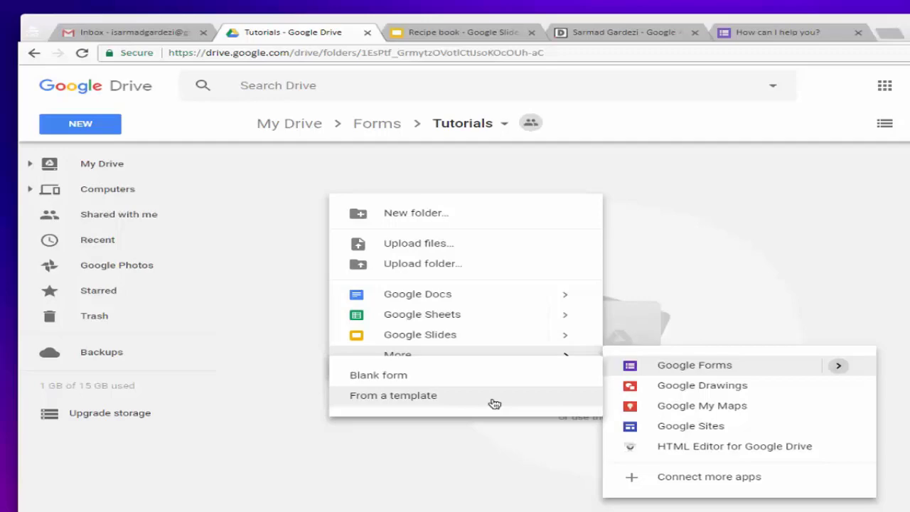
{"action": "left_click", "coordinate": [426, 402]}
{"action": "left_click", "coordinate": [658, 335]}
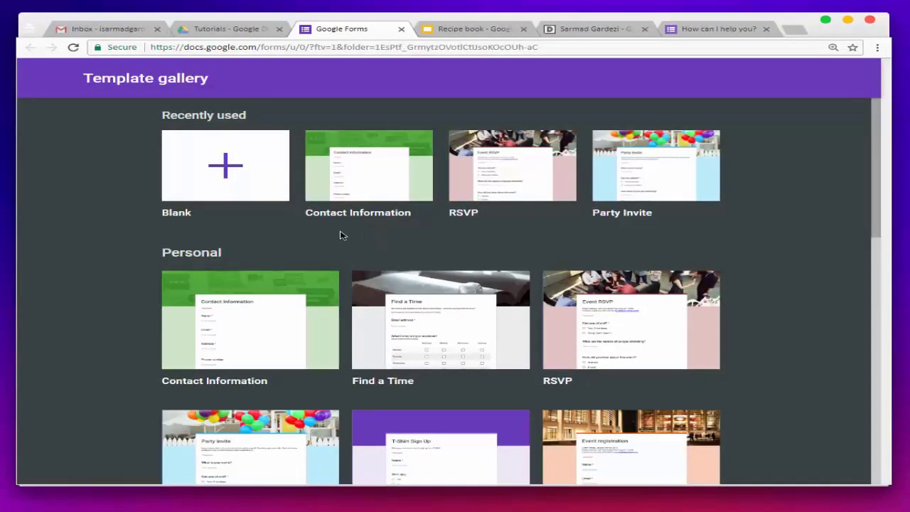
- Browse the template gallery, then start a Blank form
{"action": "scroll", "coordinate": [379, 242], "scroll_direction": "down", "scroll_amount": 5}
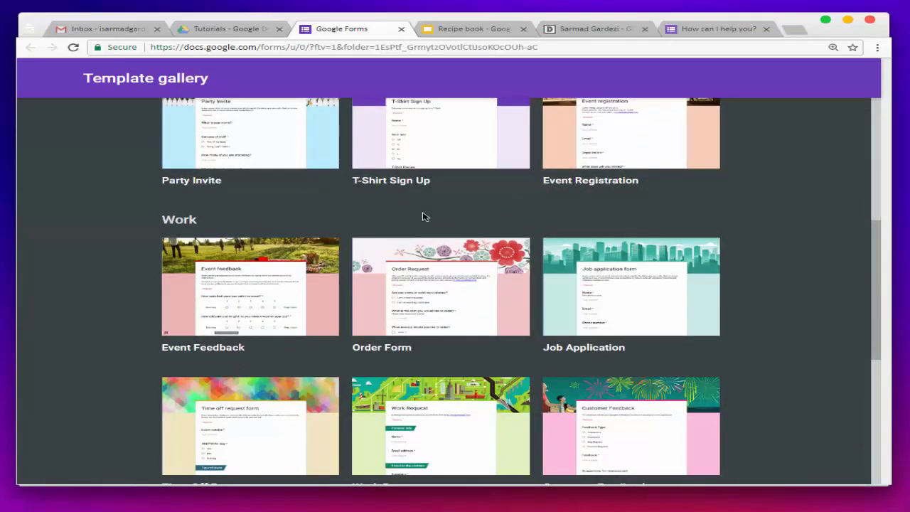
{"action": "scroll", "coordinate": [424, 218], "scroll_direction": "down", "scroll_amount": 3}
{"action": "scroll", "coordinate": [469, 303], "scroll_direction": "down", "scroll_amount": 2}
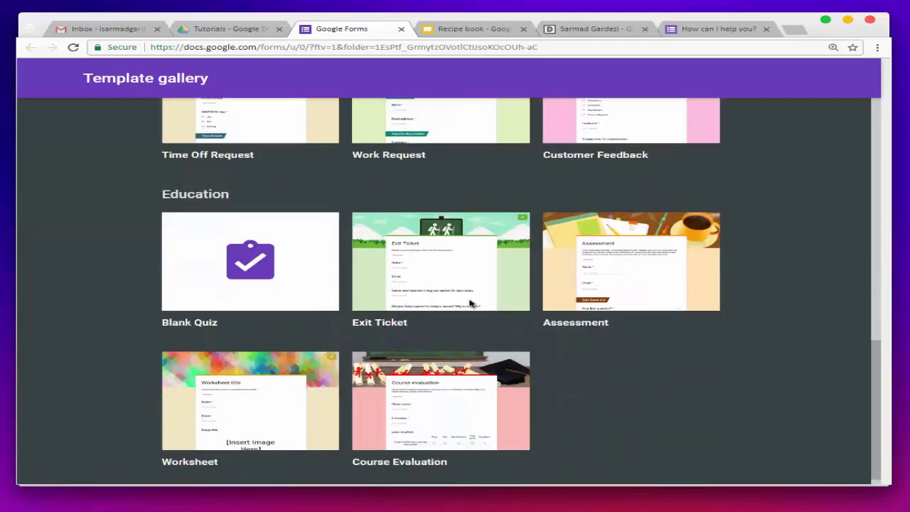
{"action": "scroll", "coordinate": [516, 334], "scroll_direction": "up", "scroll_amount": 10}
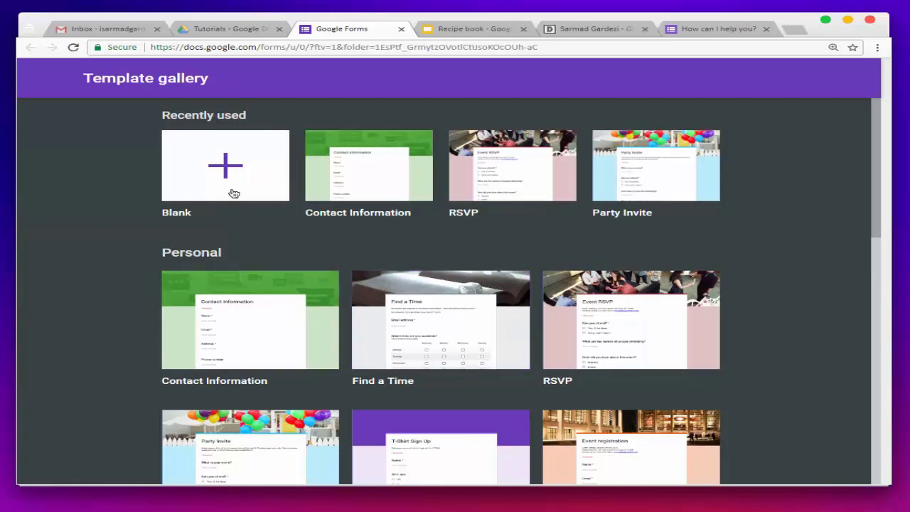
{"action": "left_click", "coordinate": [230, 184]}
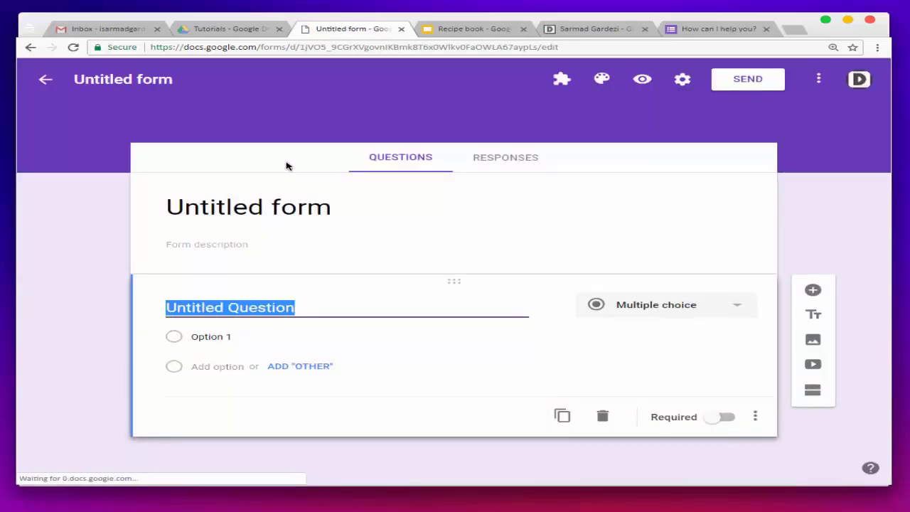
- Title the form 'Tutorial Form'
{"action": "left_click", "coordinate": [134, 85]}
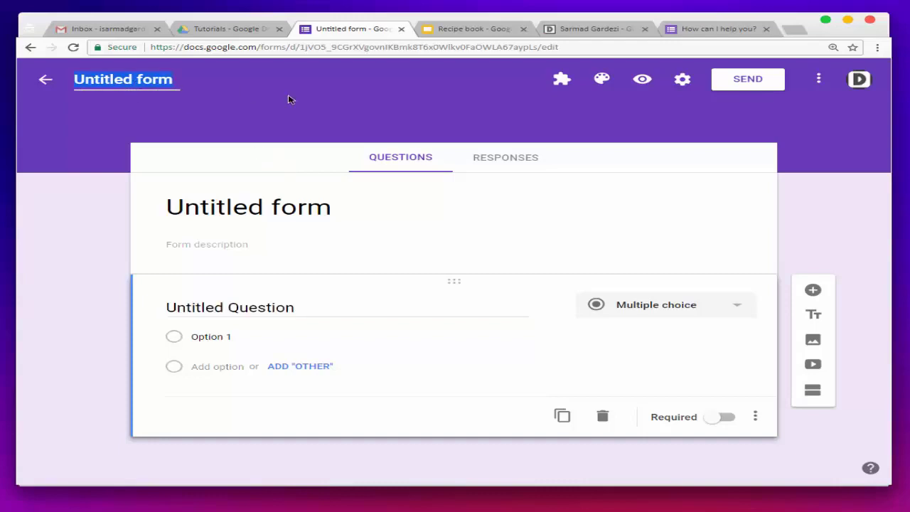
{"action": "type", "text": "Utorial"}
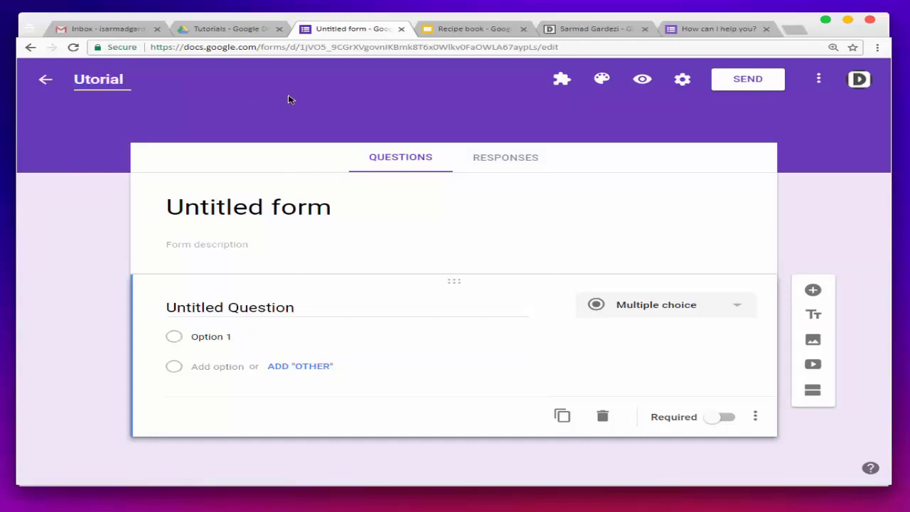
{"action": "type", "text": "Tutorial Form"}
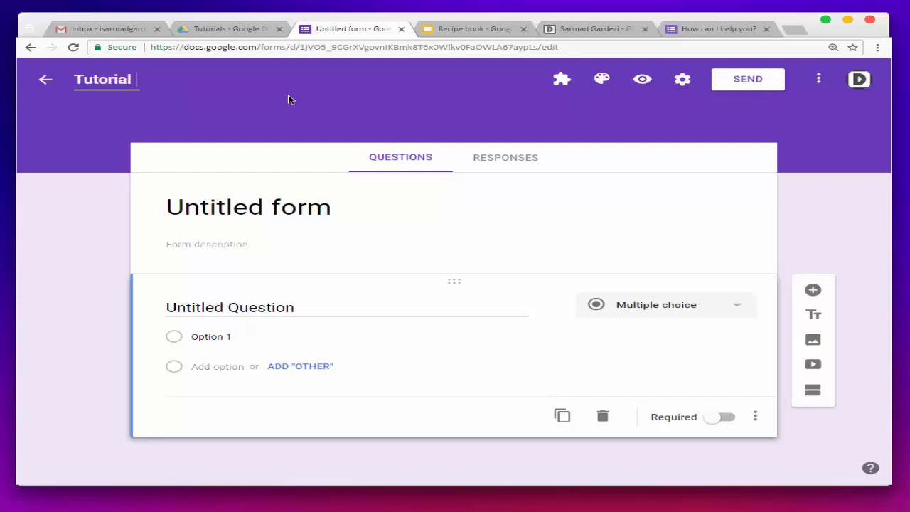
{"action": "left_click", "coordinate": [341, 196]}
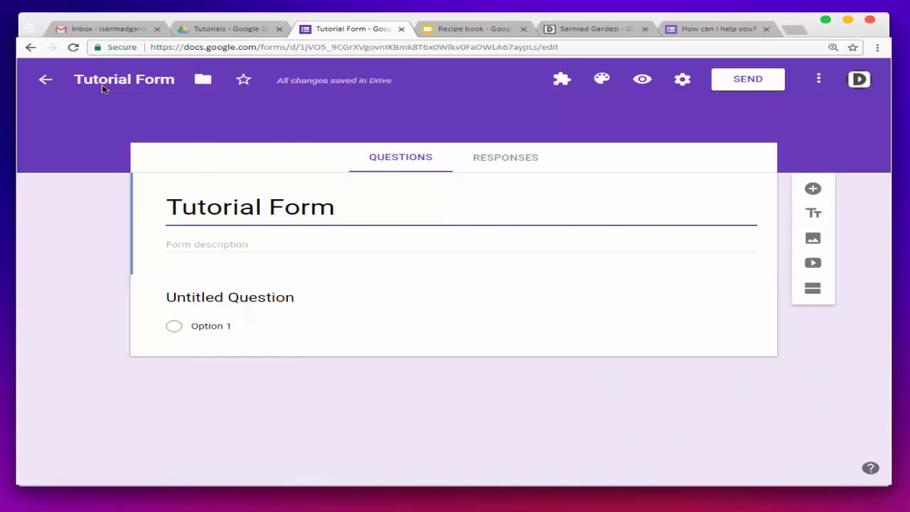
- Add a description saying it's a demo form created by the author for tutorial purposes
{"action": "left_click", "coordinate": [254, 242]}
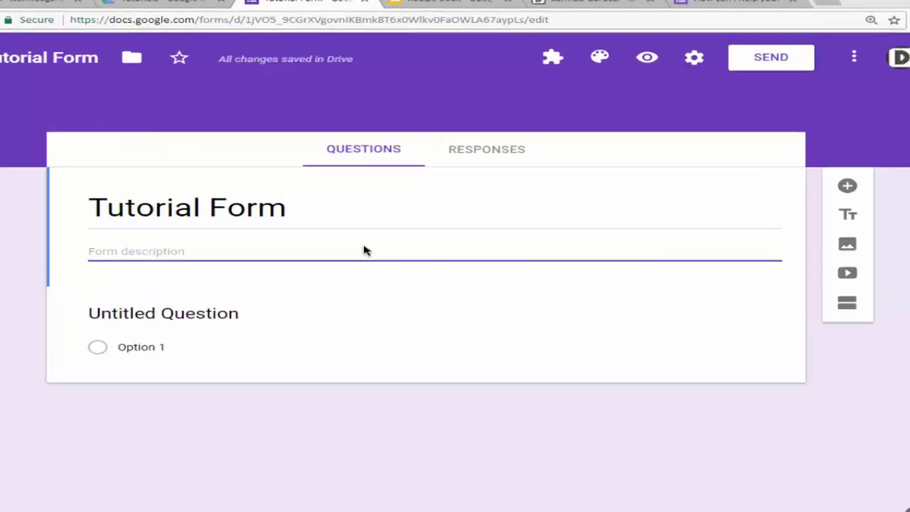
{"action": "type", "text": "This is the d"}
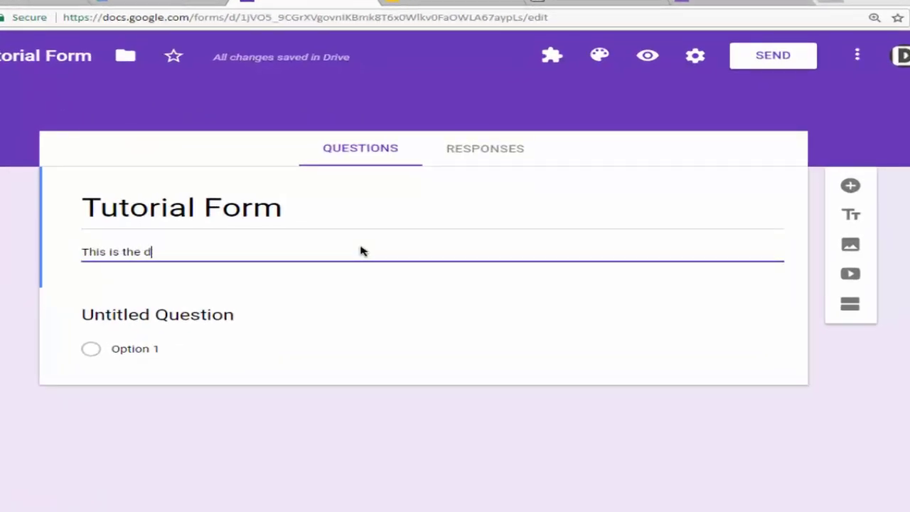
{"action": "type", "text": "emo form"}
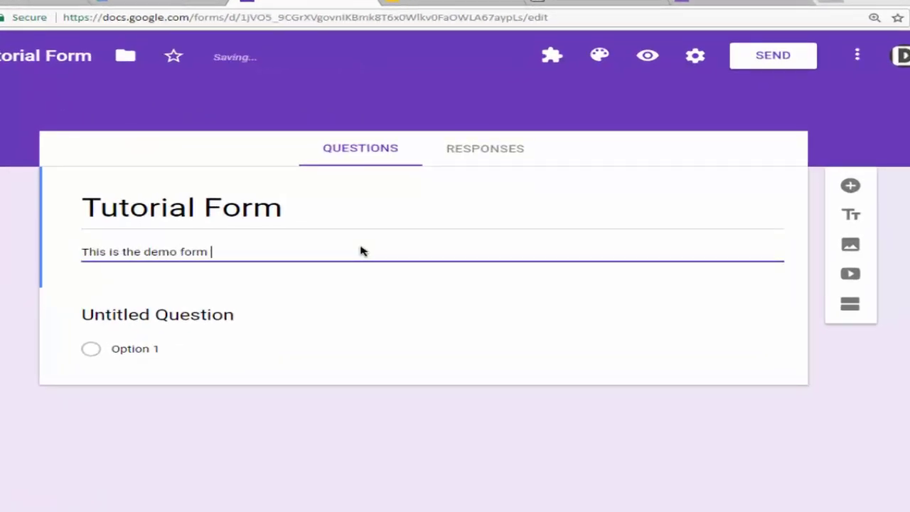
{"action": "type", "text": " created by Sarmad gar"}
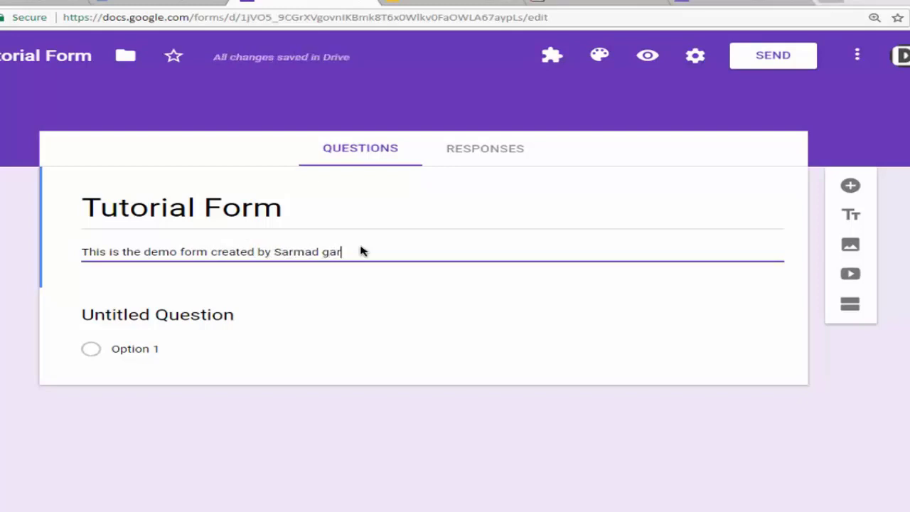
{"action": "type", "text": "dezi for T"}
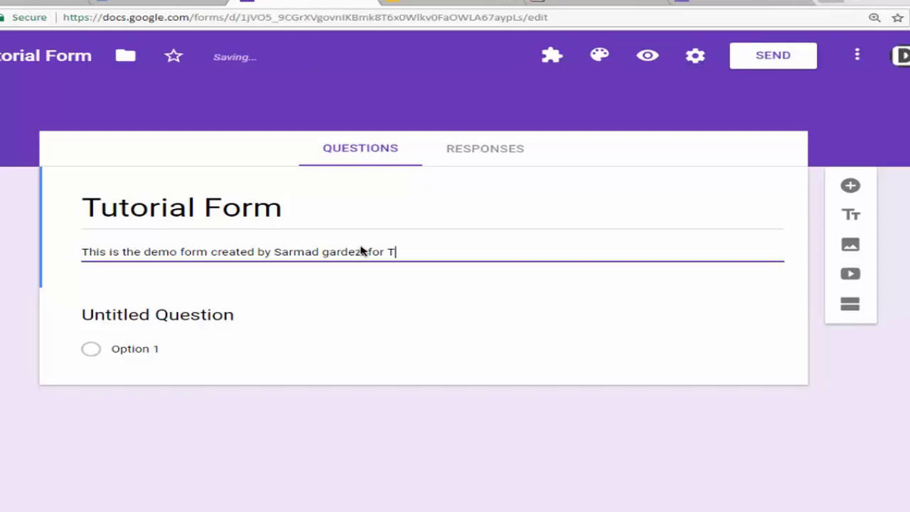
{"action": "type", "text": "utorial Purpose"}
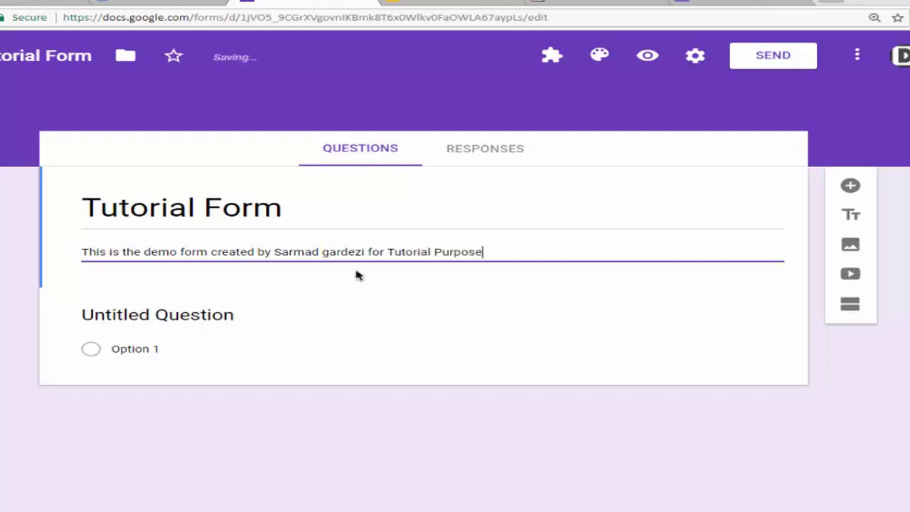
{"action": "left_click", "coordinate": [318, 305]}
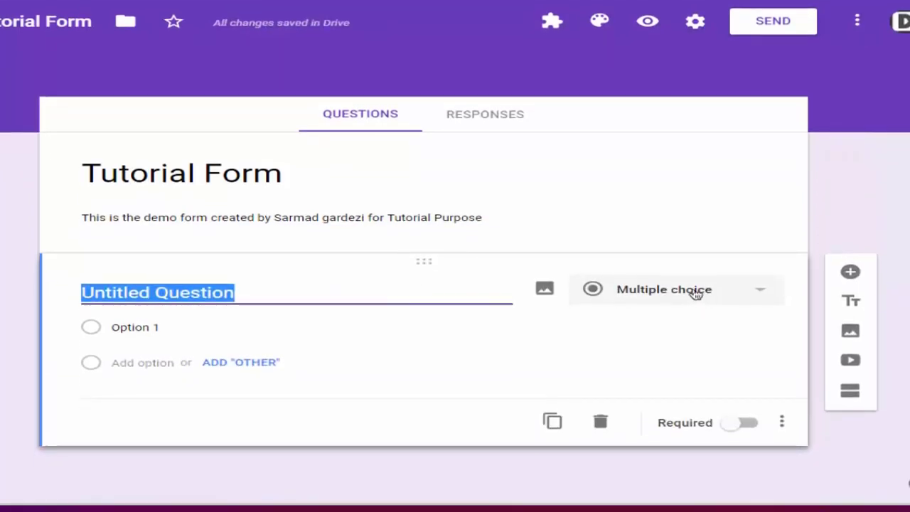
- Make the first question a required short-answer question titled 'Name'
{"action": "left_click", "coordinate": [696, 295]}
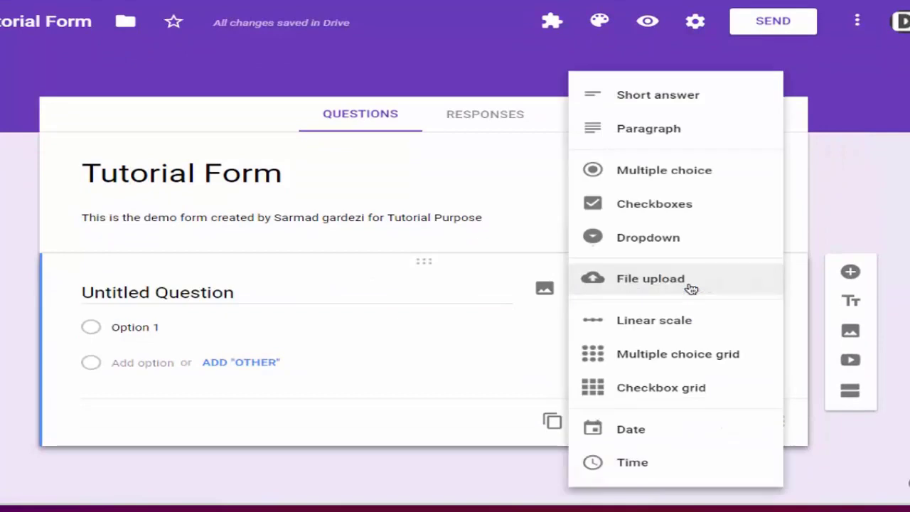
{"action": "left_click", "coordinate": [626, 107]}
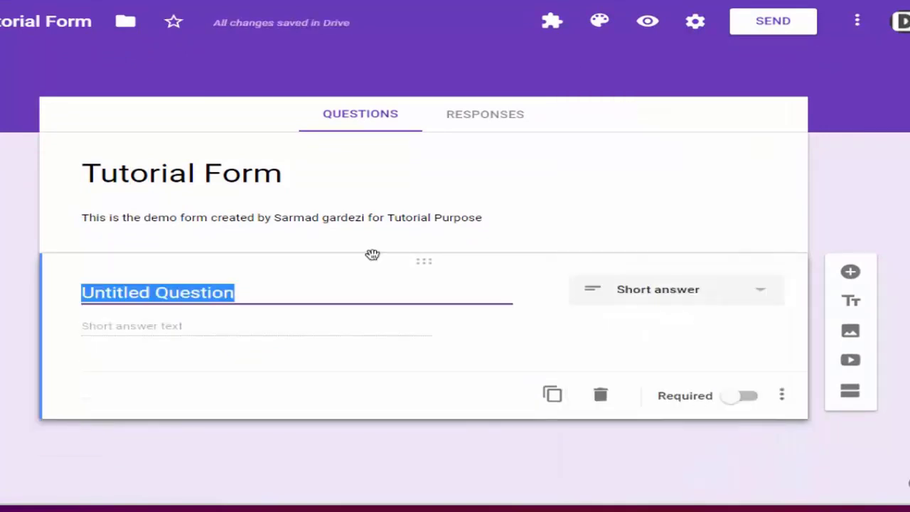
{"action": "type", "text": "Name"}
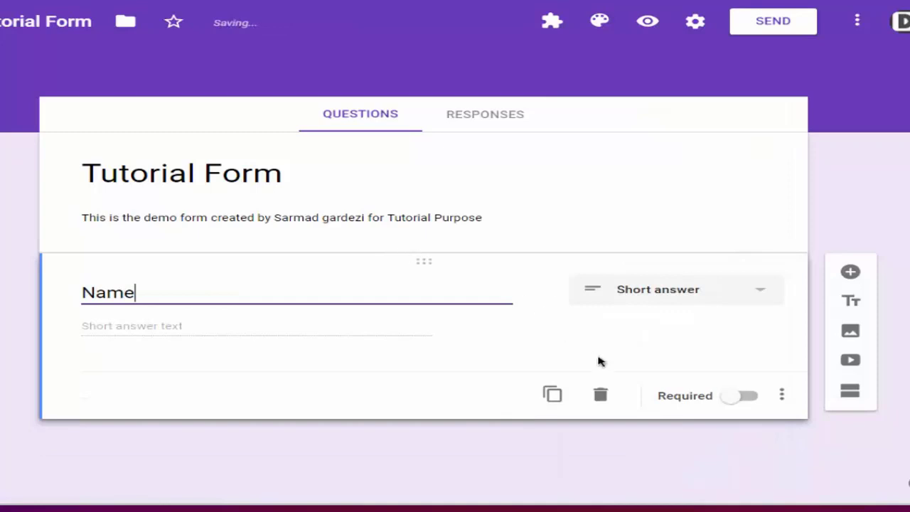
{"action": "left_click", "coordinate": [739, 399]}
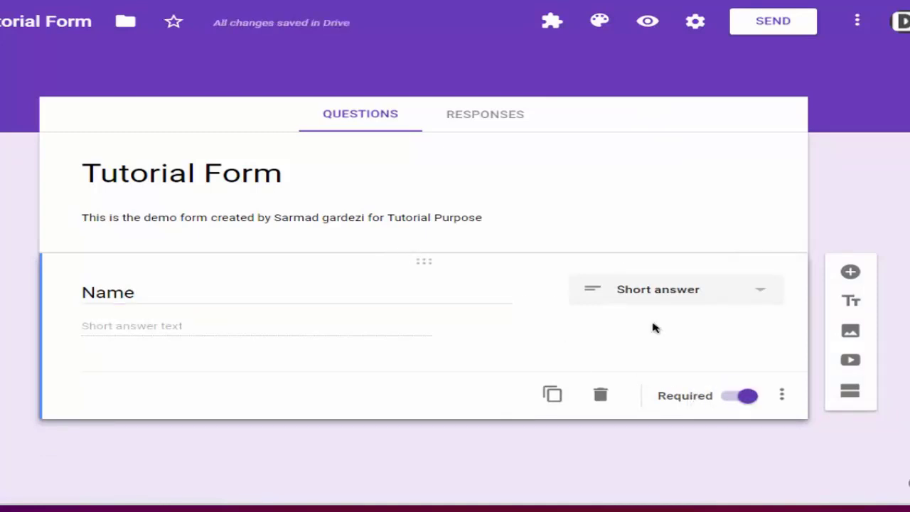
- Duplicate it as 'Email Address' and turn on respondent email collection
{"action": "left_click", "coordinate": [552, 394]}
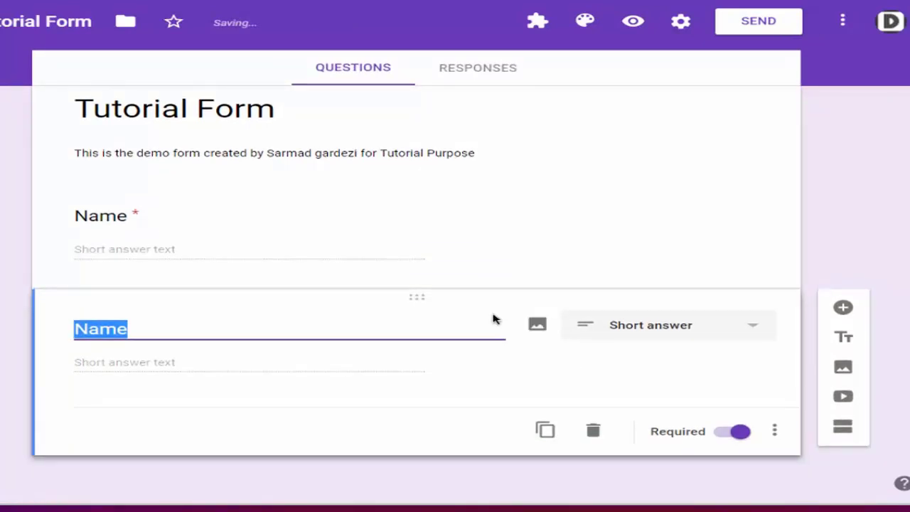
{"action": "type", "text": "Email"}
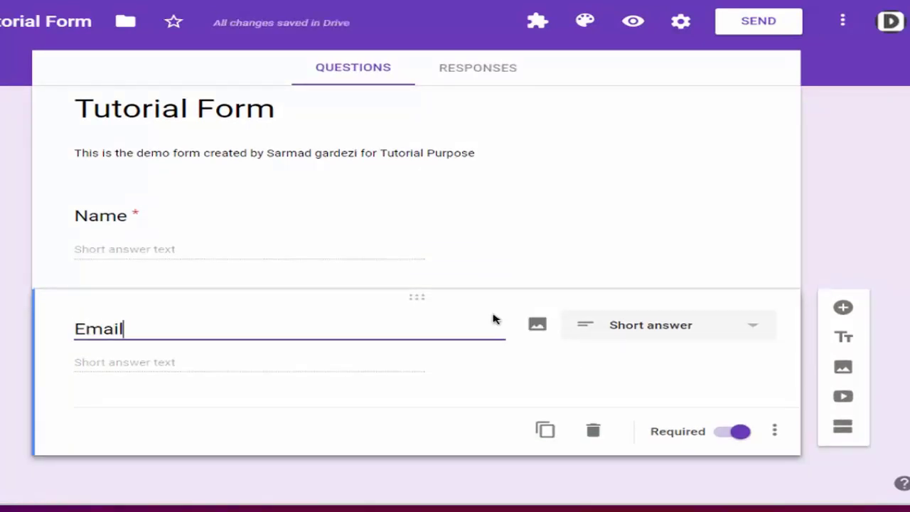
{"action": "type", "text": " Address"}
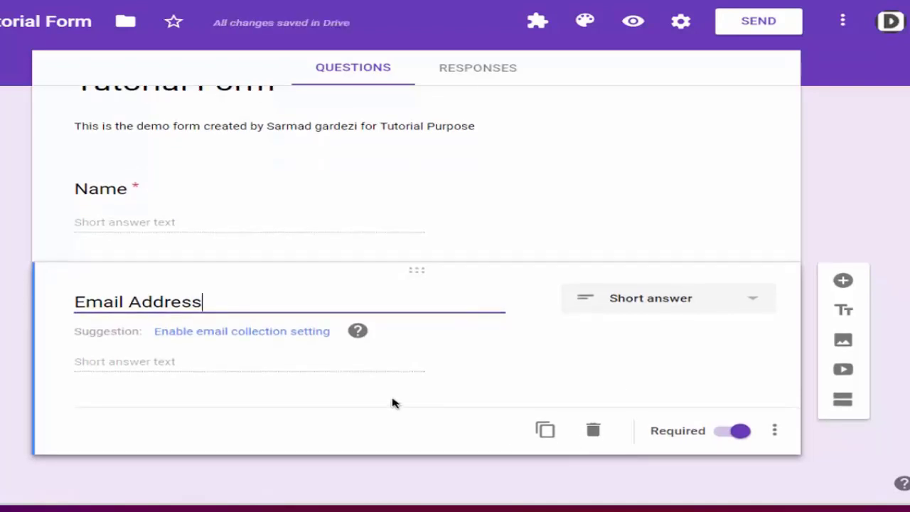
{"action": "left_click", "coordinate": [291, 332]}
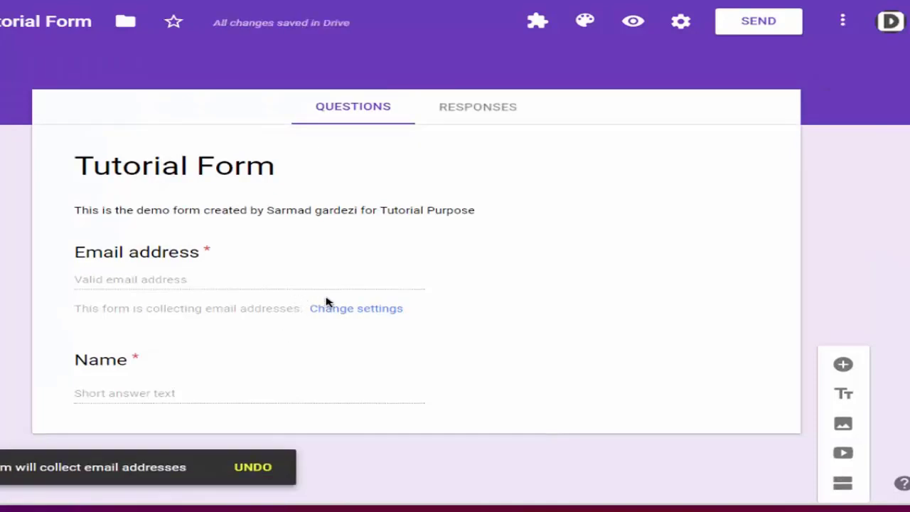
{"action": "left_click", "coordinate": [359, 315]}
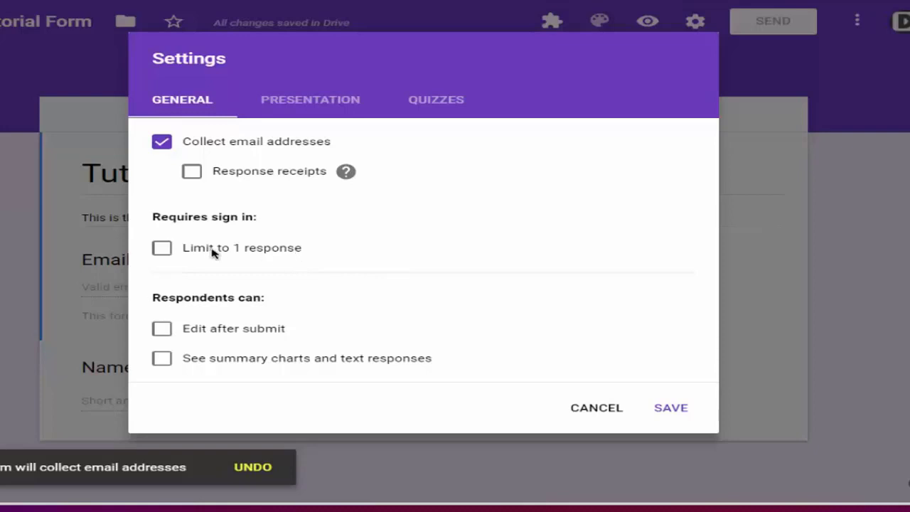
{"action": "left_click", "coordinate": [212, 250]}
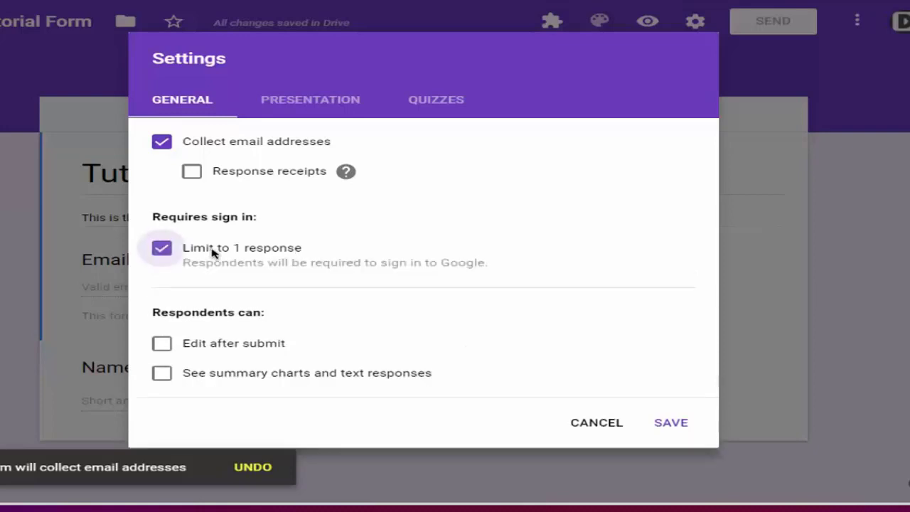
{"action": "left_click", "coordinate": [254, 346]}
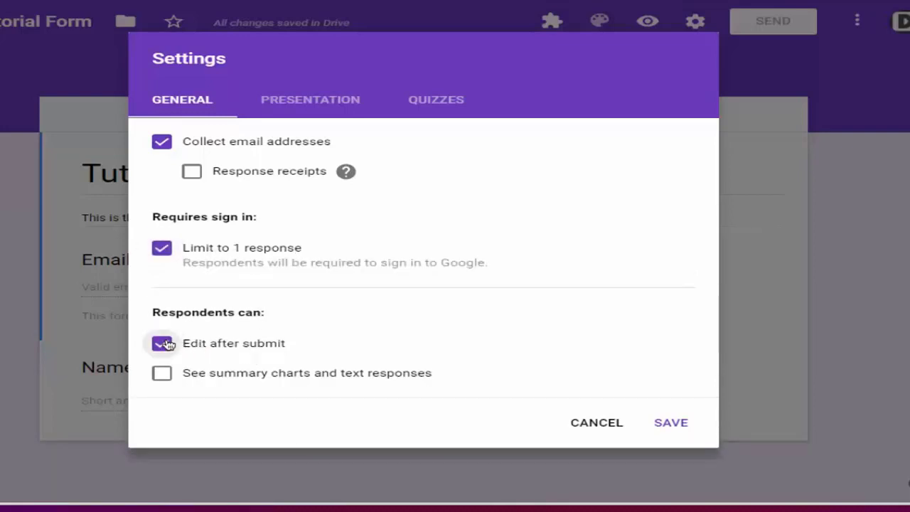
{"action": "left_click", "coordinate": [163, 344]}
{"action": "left_click", "coordinate": [323, 107]}
{"action": "left_click", "coordinate": [418, 103]}
{"action": "left_click", "coordinate": [190, 100]}
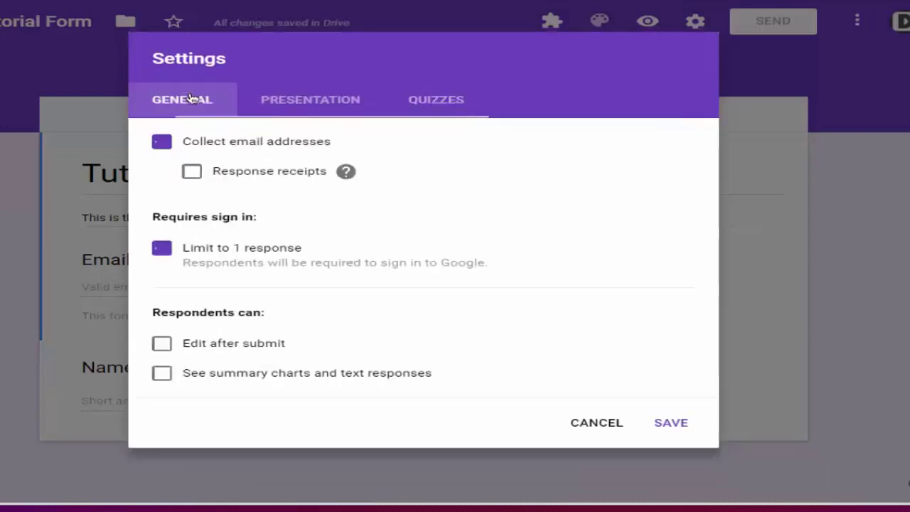
{"action": "left_click", "coordinate": [610, 422]}
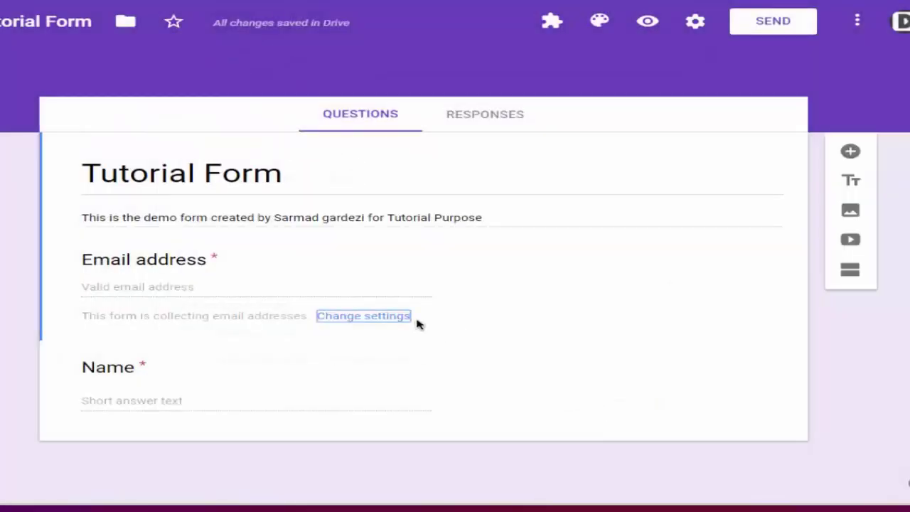
{"action": "left_click", "coordinate": [679, 418]}
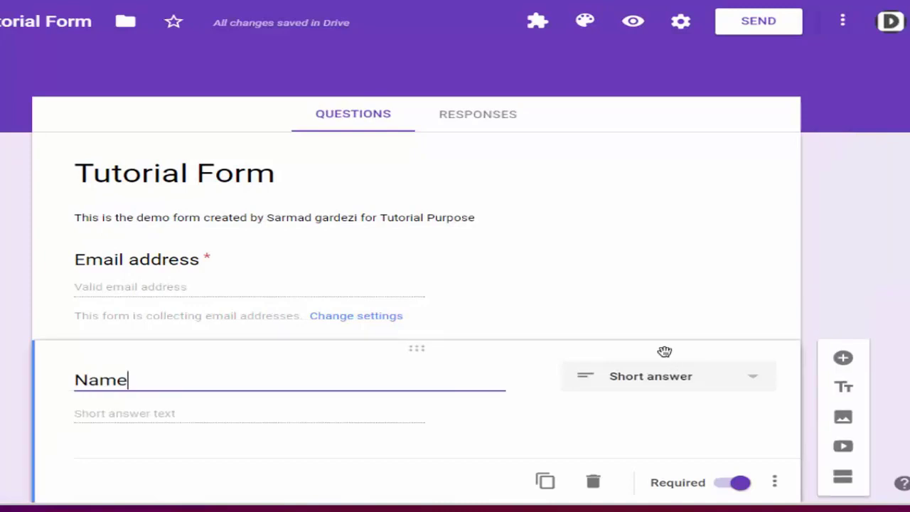
- Duplicate the Name question and retitle the copy 'Contact Number'
{"action": "left_click", "coordinate": [544, 430]}
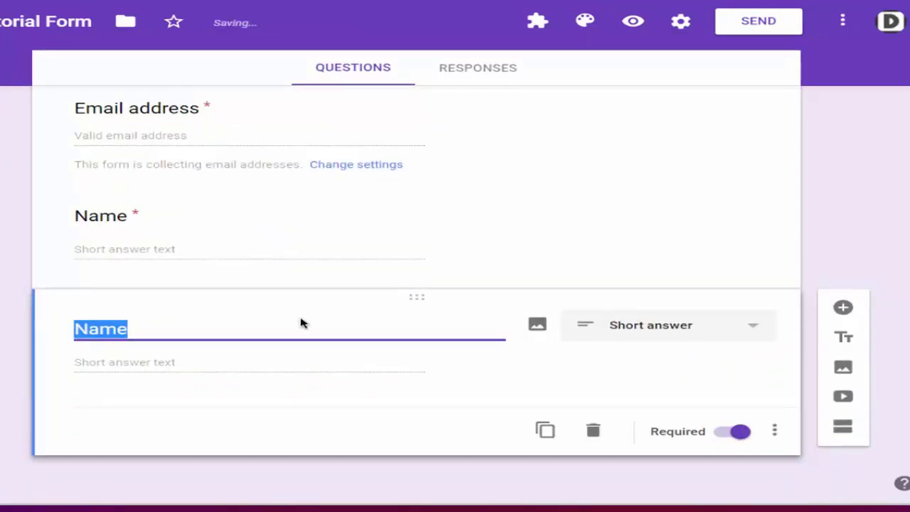
{"action": "type", "text": "Number"}
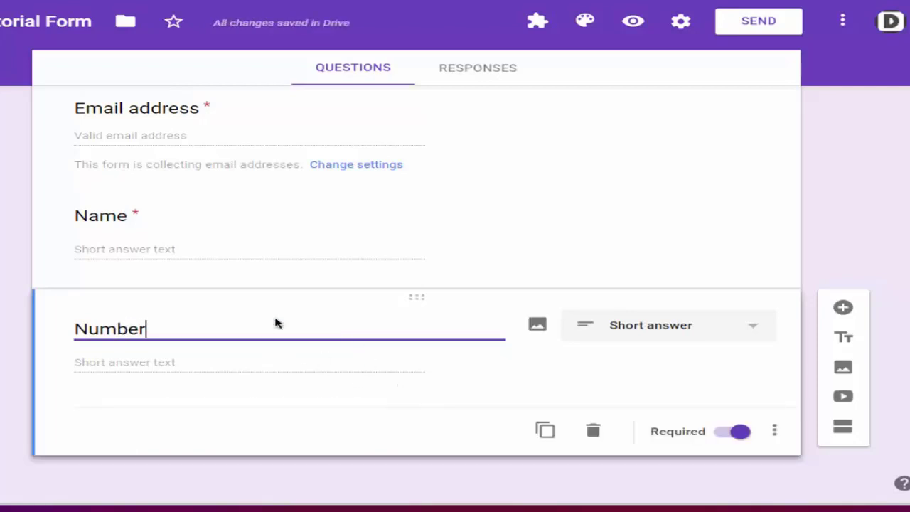
{"action": "key", "text": "ctrl+a"}
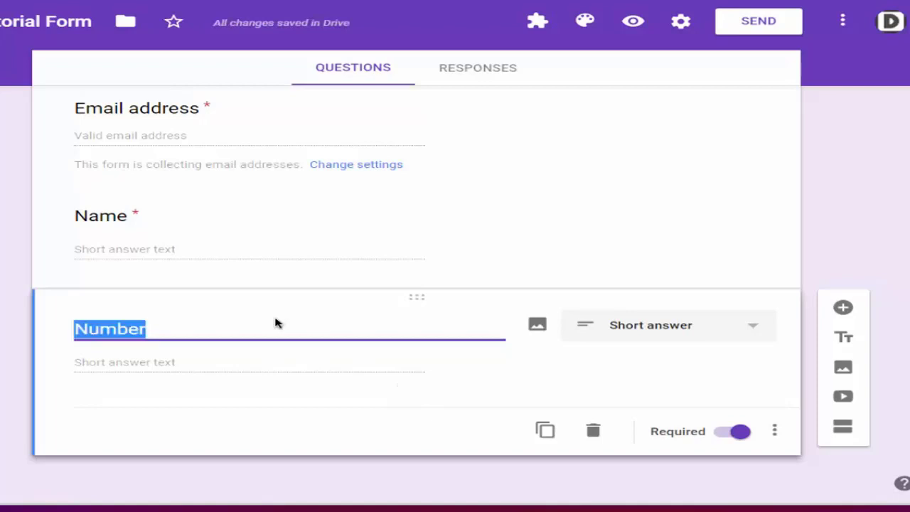
{"action": "type", "text": "Contact Nu"}
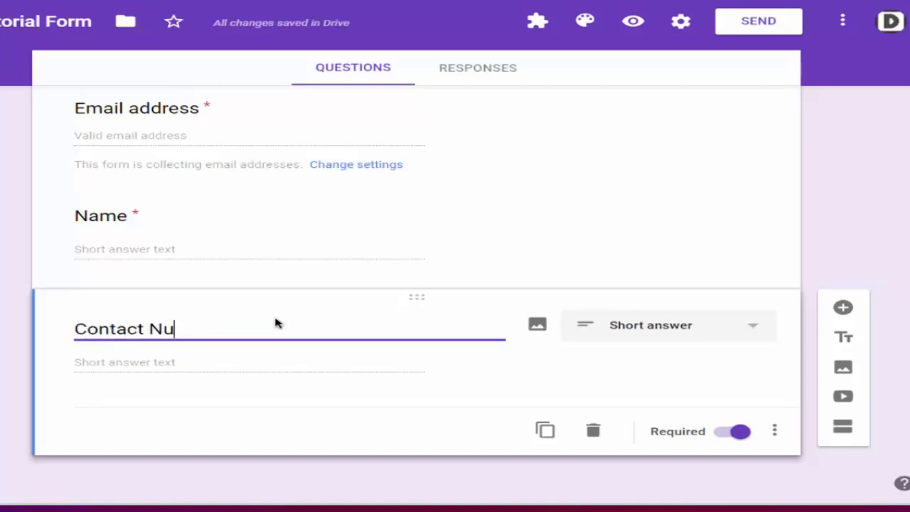
{"action": "type", "text": ",ber"}
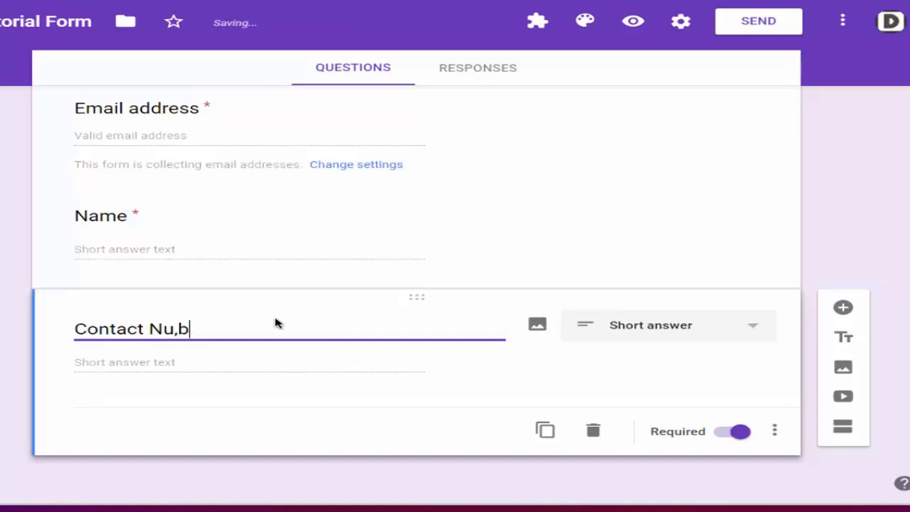
{"action": "key", "text": "BackSpace"}
{"action": "key", "text": "BackSpace"}
{"action": "type", "text": "mber"}
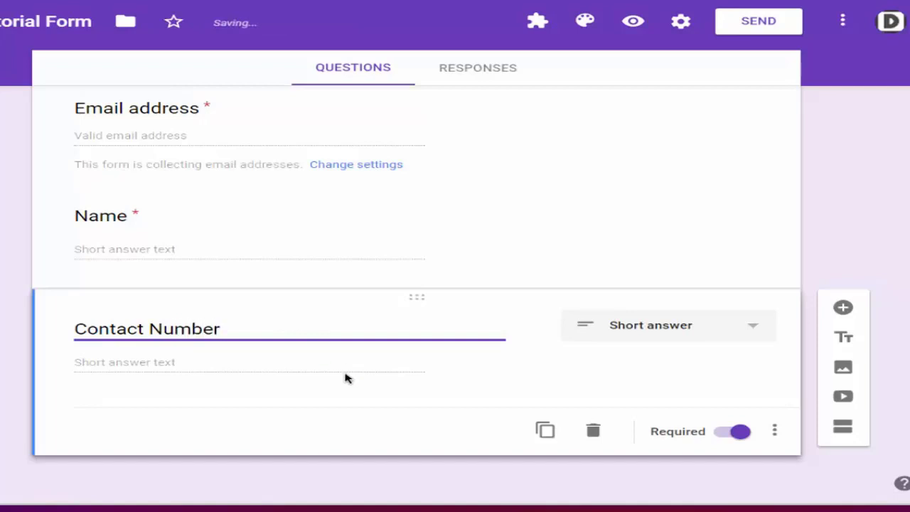
{"action": "left_click", "coordinate": [348, 378]}
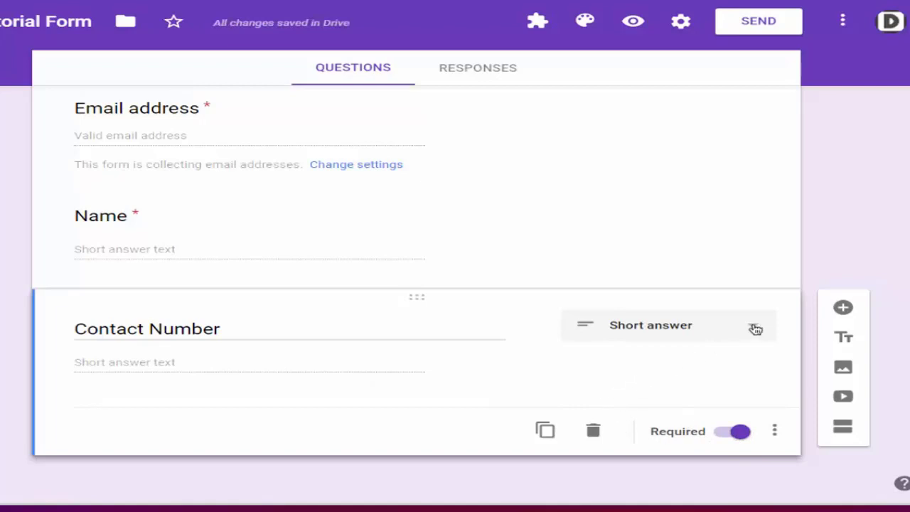
- Add a multiple-choice question titled 'Location' below Contact Number
{"action": "left_click", "coordinate": [843, 307]}
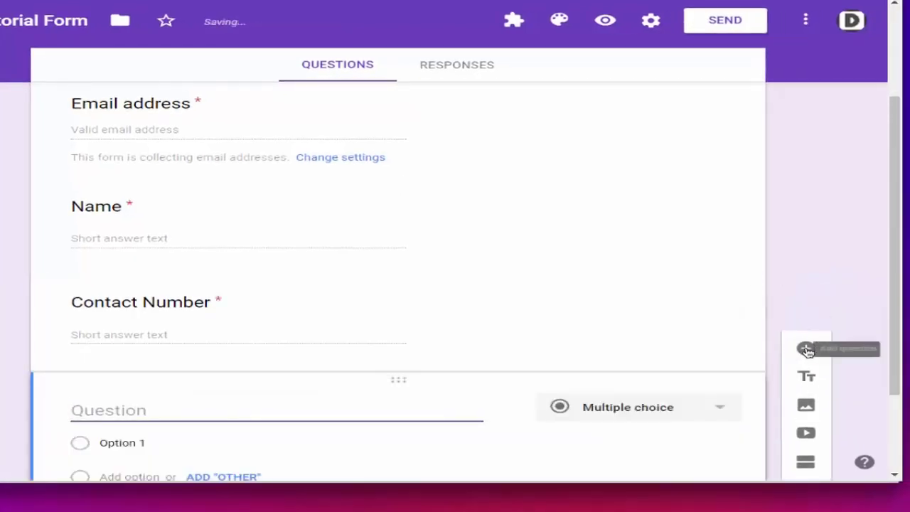
{"action": "left_click", "coordinate": [719, 291]}
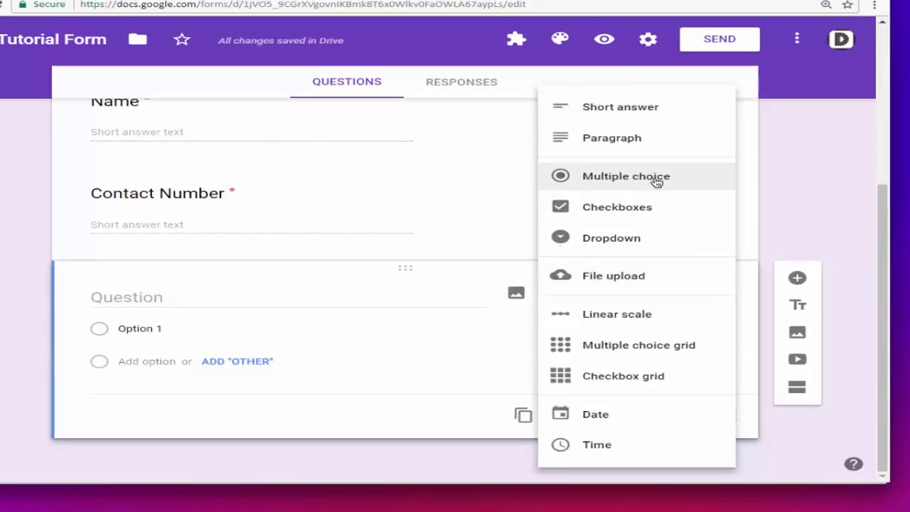
{"action": "left_click", "coordinate": [659, 177]}
{"action": "left_click", "coordinate": [188, 297]}
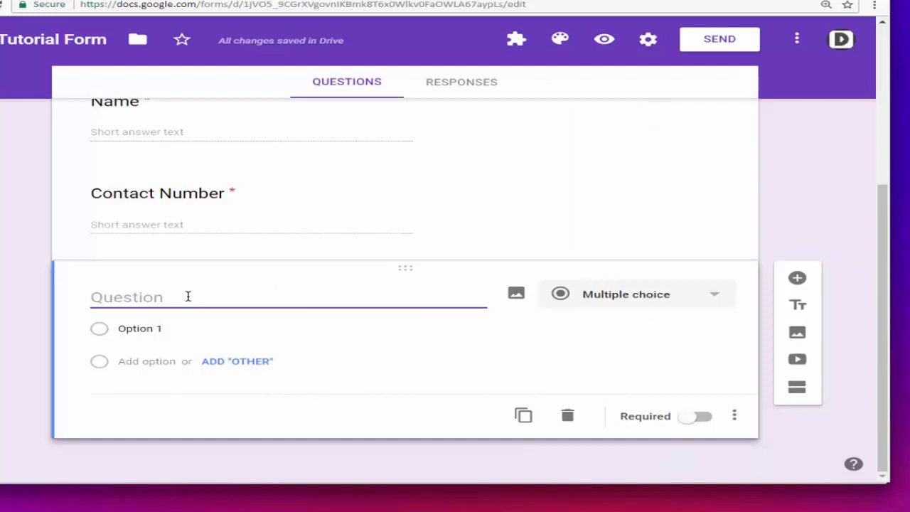
{"action": "type", "text": "Location"}
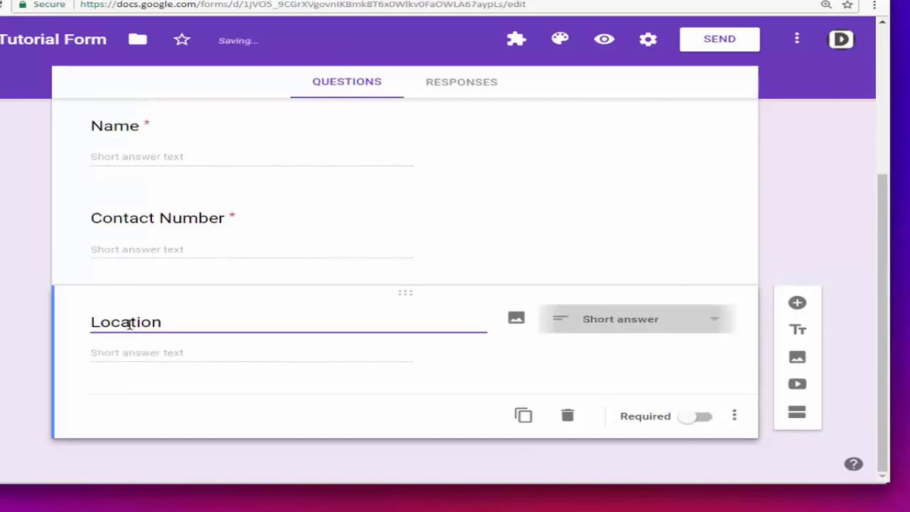
{"action": "left_click", "coordinate": [631, 319]}
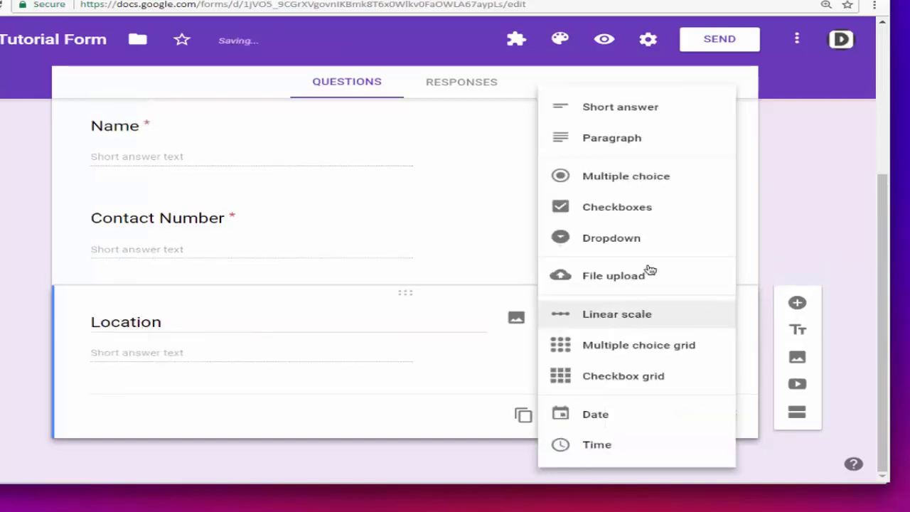
{"action": "left_click", "coordinate": [646, 186]}
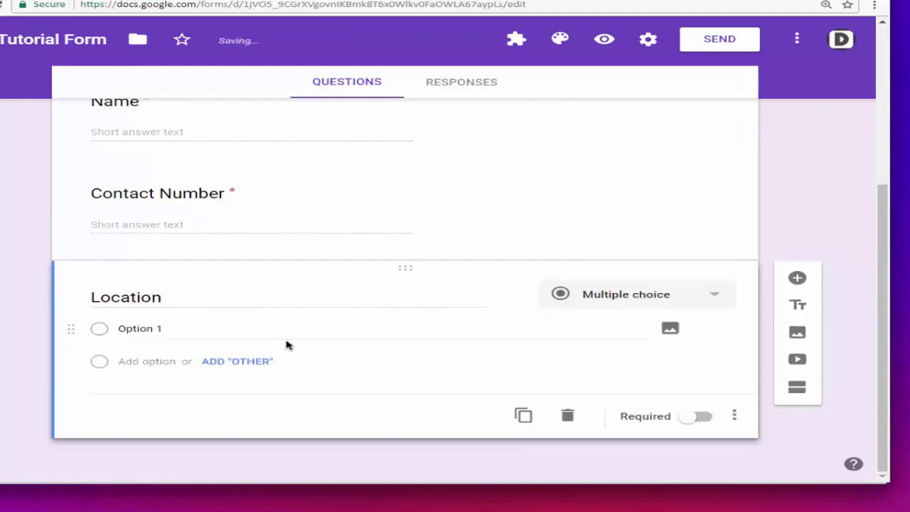
- Give Location the options Pakistan, Other and an Other… write-in, and make it required
{"action": "left_click", "coordinate": [230, 325]}
{"action": "type", "text": "Pakistan"}
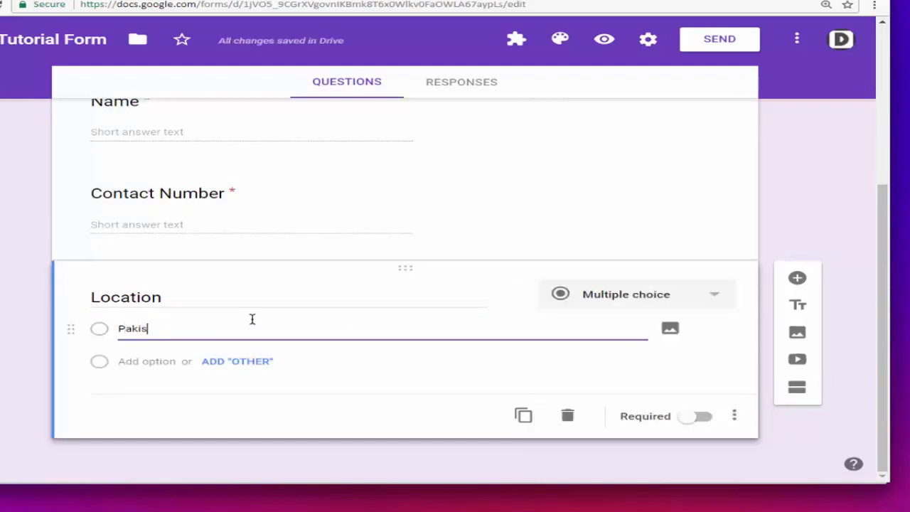
{"action": "key", "text": "Tab"}
{"action": "left_click", "coordinate": [232, 363]}
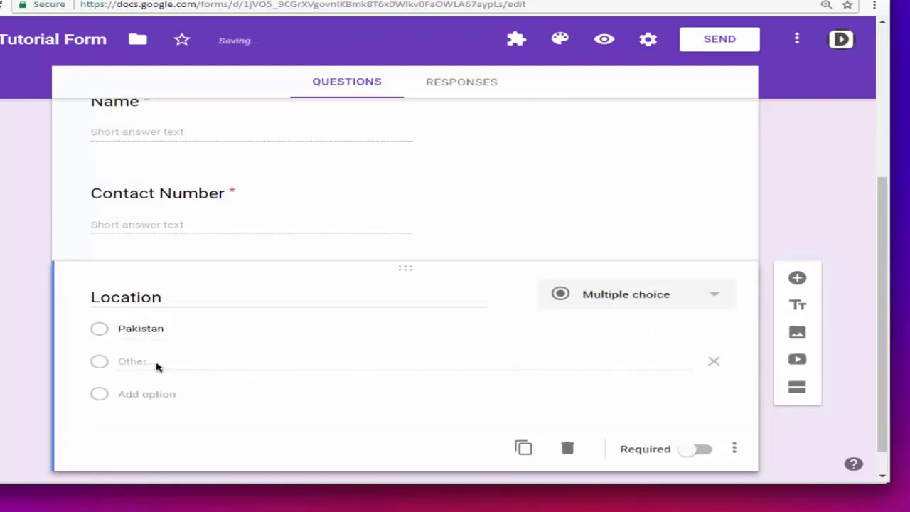
{"action": "left_click", "coordinate": [145, 392]}
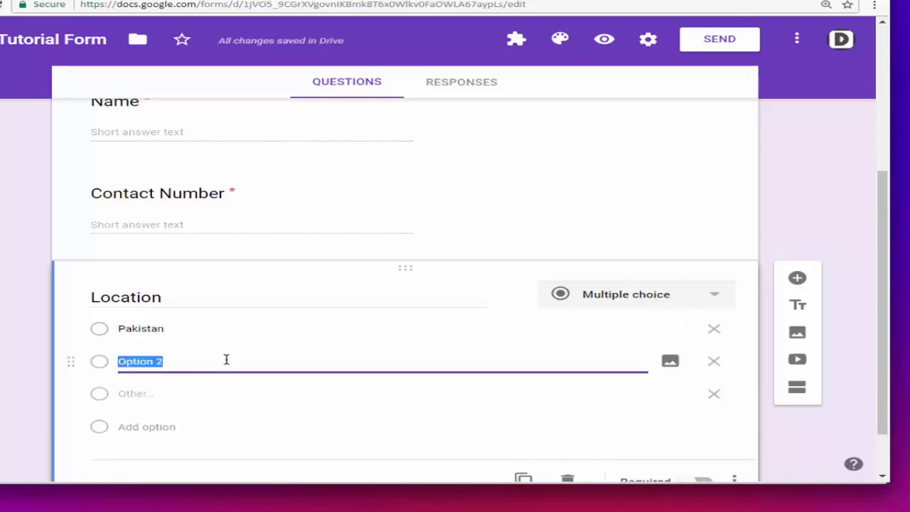
{"action": "type", "text": "Other"}
{"action": "left_click", "coordinate": [169, 400]}
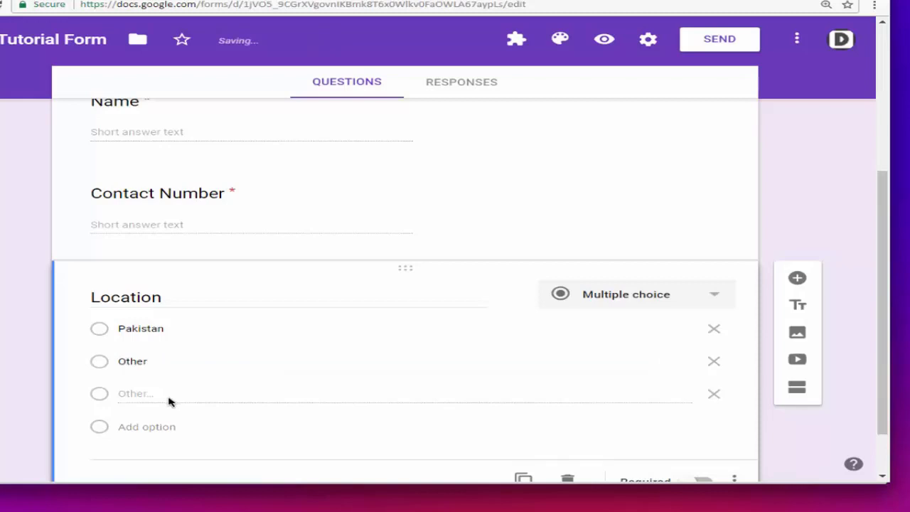
{"action": "scroll", "coordinate": [529, 327], "scroll_direction": "down", "scroll_amount": 2}
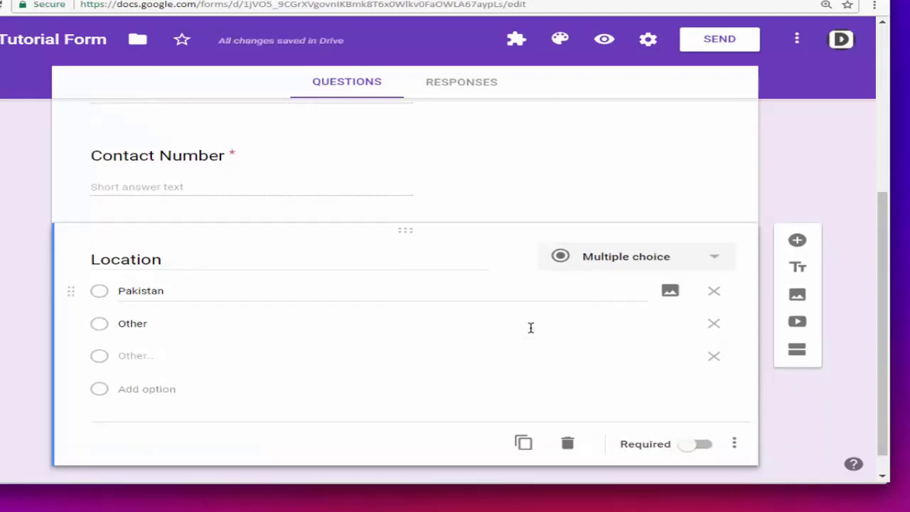
{"action": "left_click", "coordinate": [698, 418]}
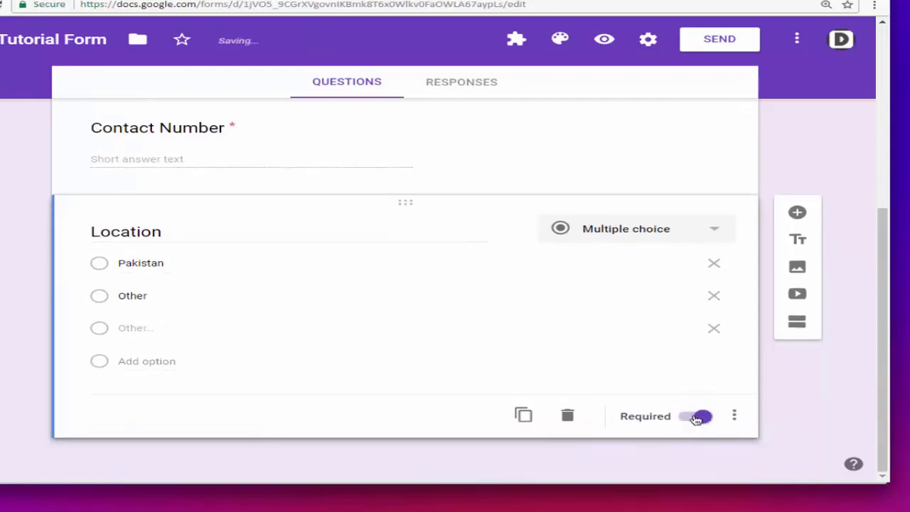
- Add a File upload question below Location with a 10 MB maximum file size
{"action": "left_click", "coordinate": [796, 213]}
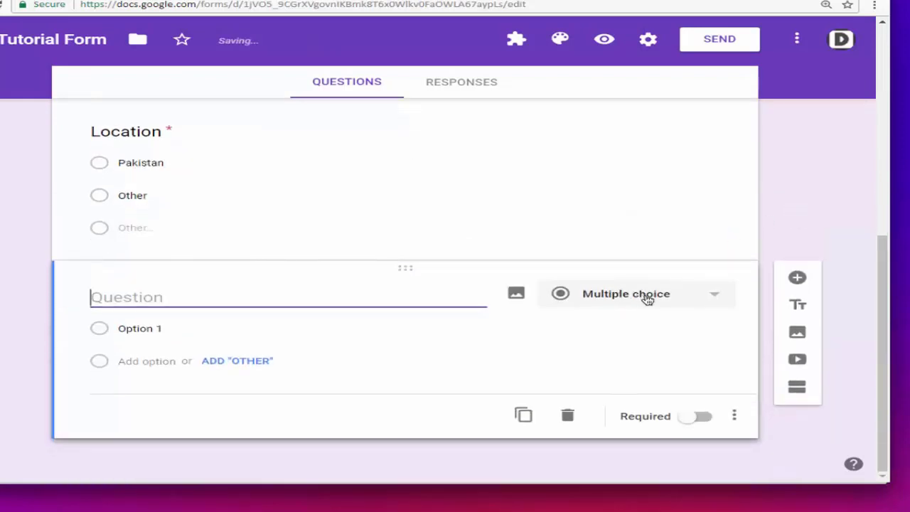
{"action": "left_click", "coordinate": [655, 299]}
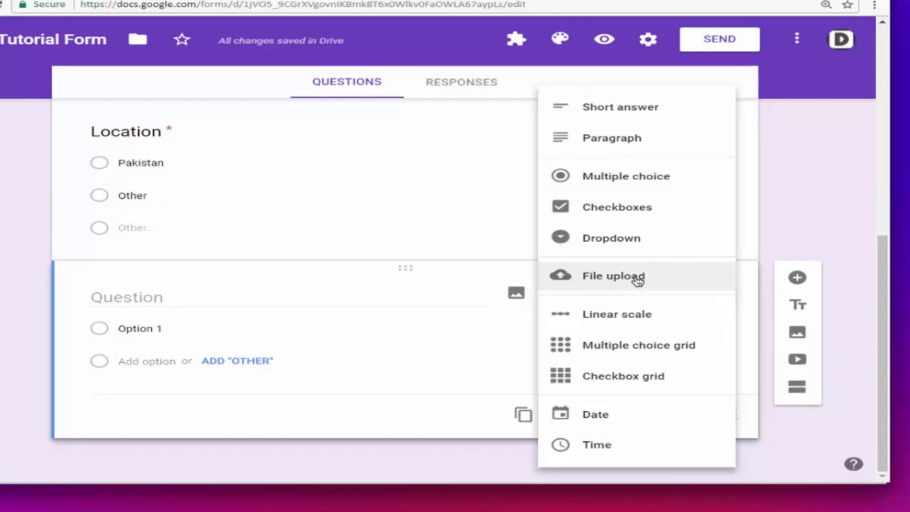
{"action": "left_click", "coordinate": [637, 281]}
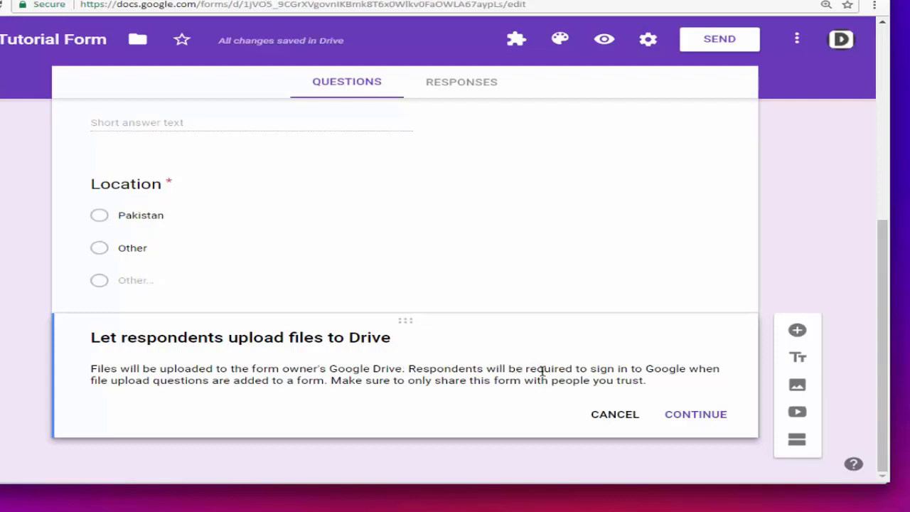
{"action": "left_click", "coordinate": [708, 419]}
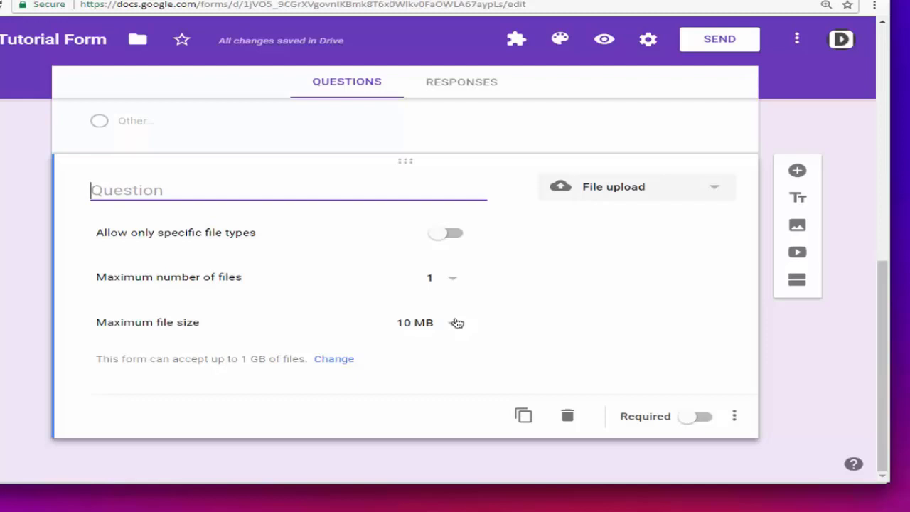
{"action": "left_click", "coordinate": [457, 323]}
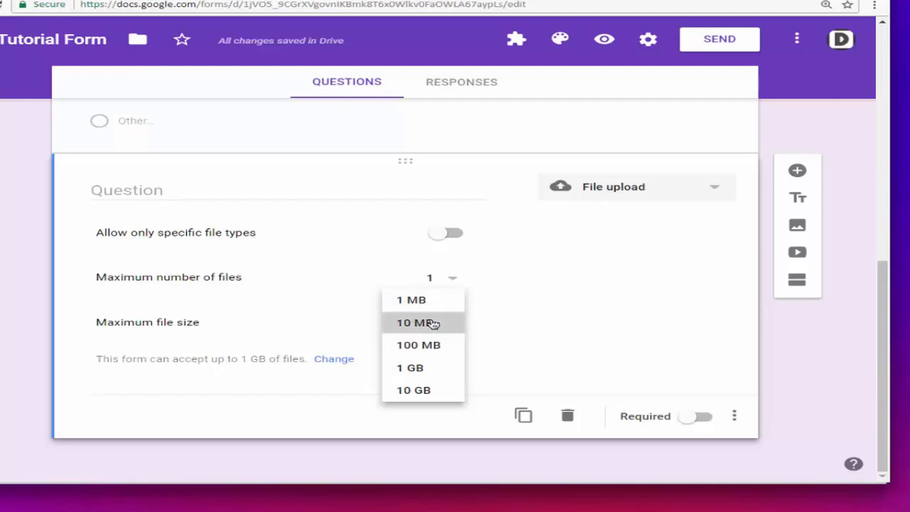
{"action": "left_click", "coordinate": [433, 325]}
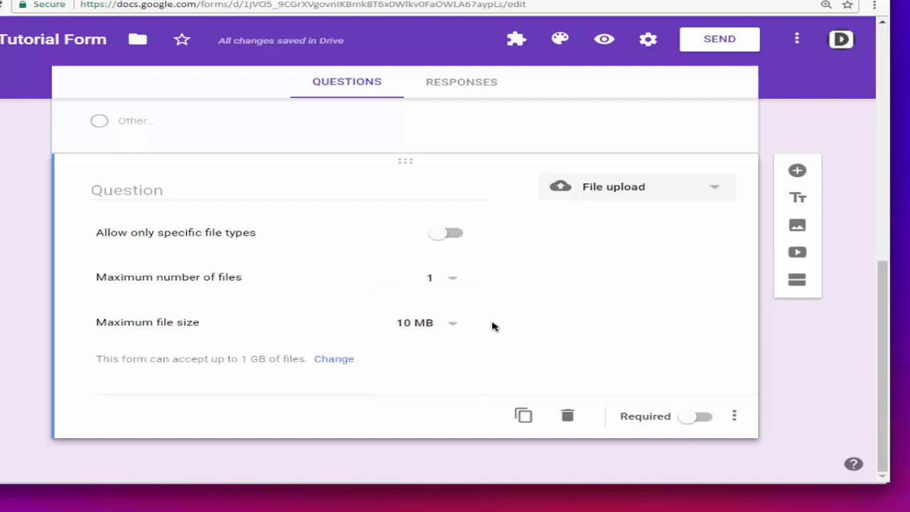
- Restrict uploads to Document and PDF, allow up to 5 files, and make it required
{"action": "left_click", "coordinate": [446, 235]}
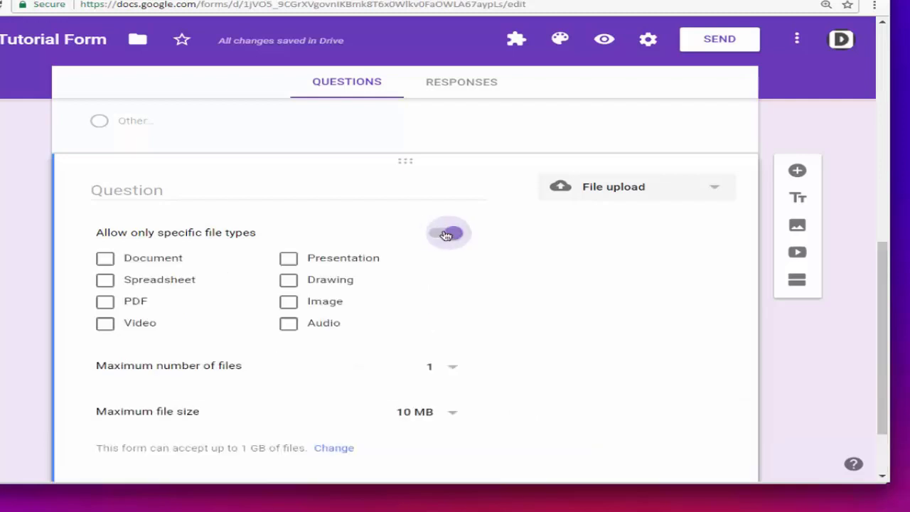
{"action": "left_click", "coordinate": [151, 262]}
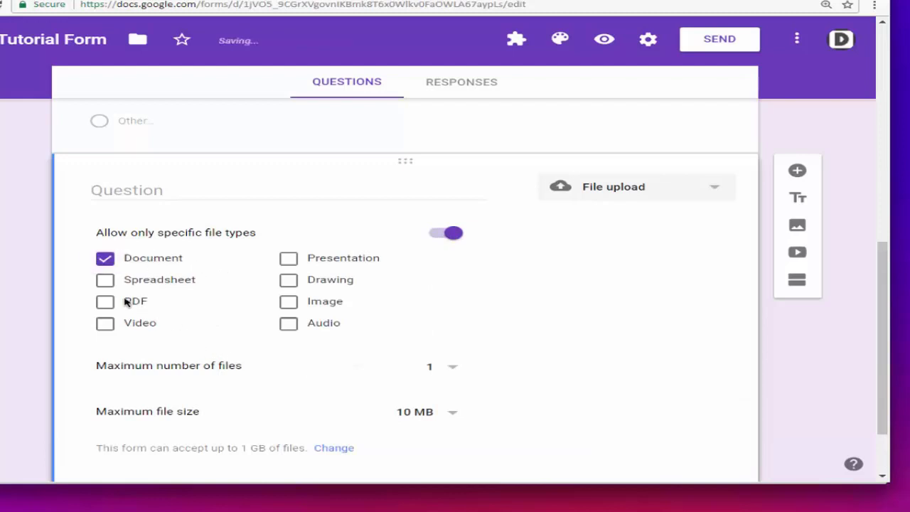
{"action": "left_click", "coordinate": [125, 304]}
{"action": "scroll", "coordinate": [469, 295], "scroll_direction": "down", "scroll_amount": 2}
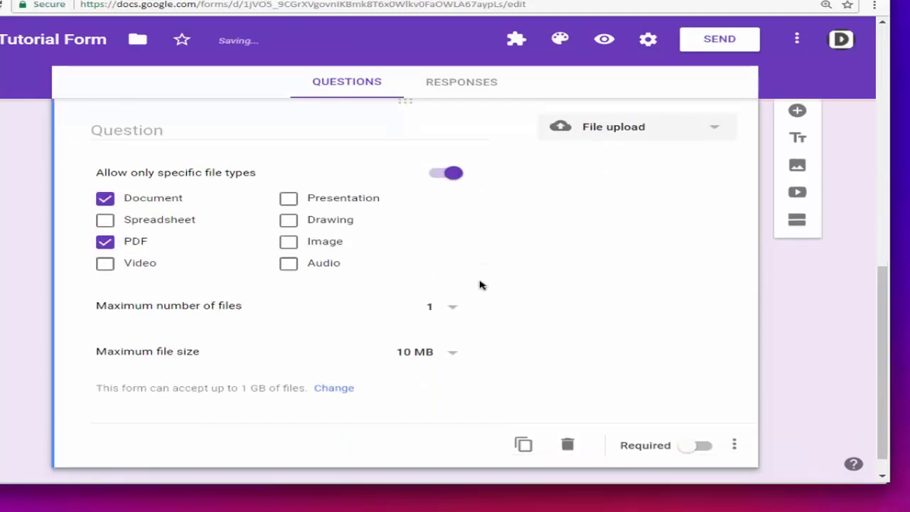
{"action": "left_click", "coordinate": [450, 279]}
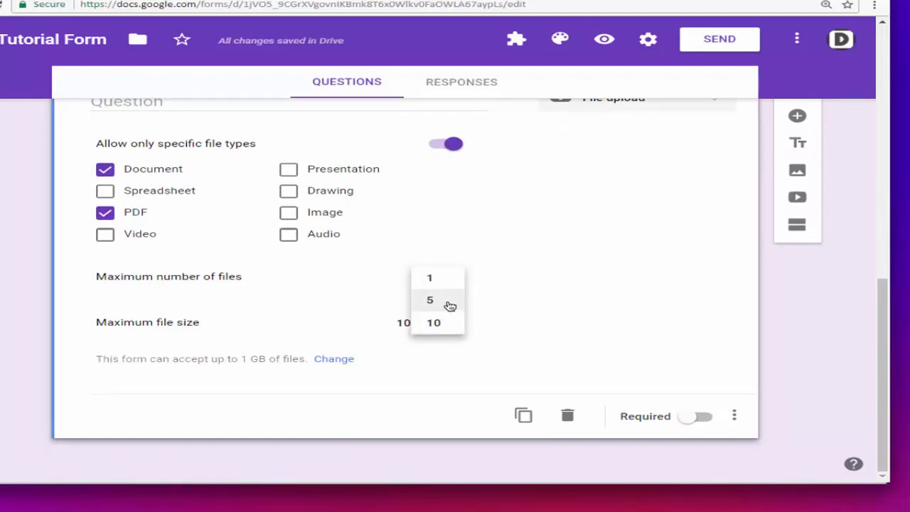
{"action": "left_click", "coordinate": [451, 301]}
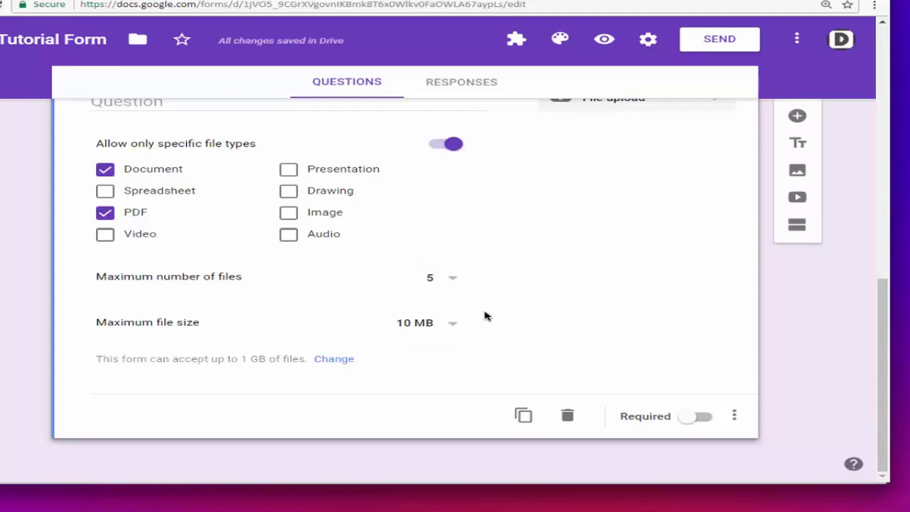
{"action": "left_click", "coordinate": [696, 419]}
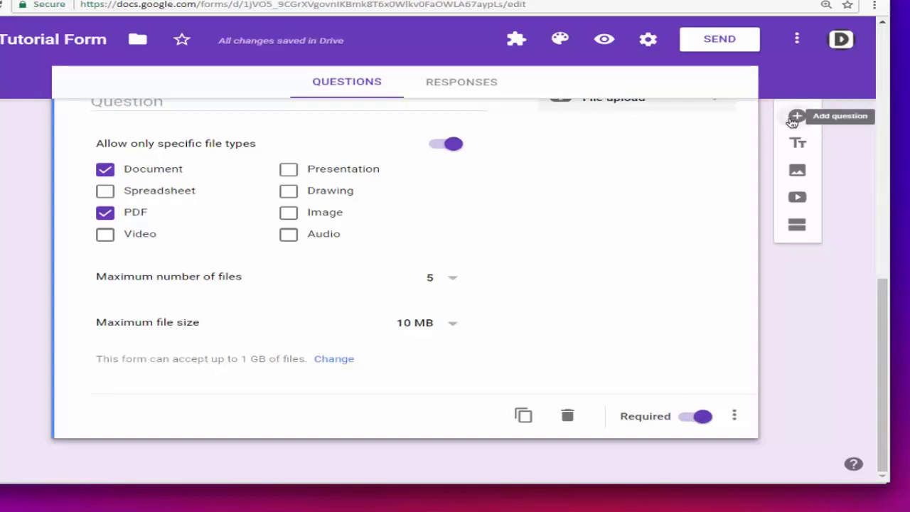
- Add a required Date-type question titled 'Date' after the file upload question
{"action": "left_click", "coordinate": [797, 117]}
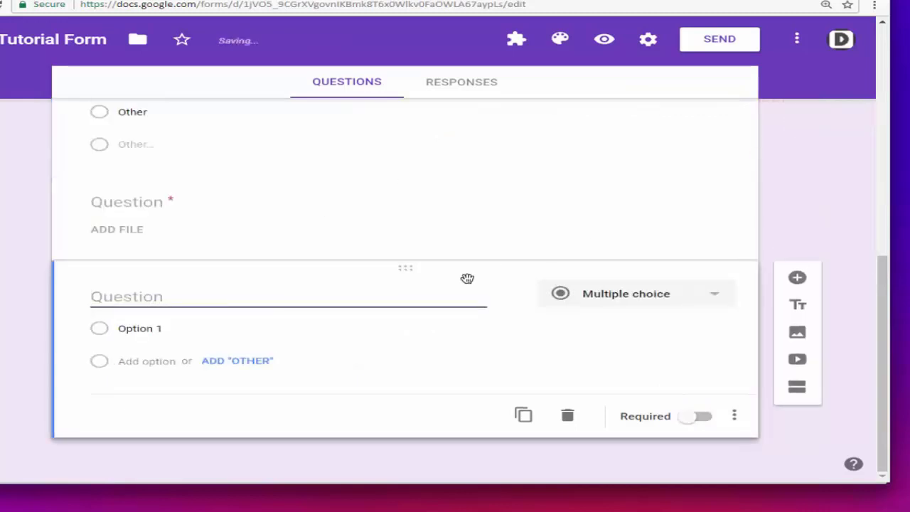
{"action": "left_click", "coordinate": [666, 295]}
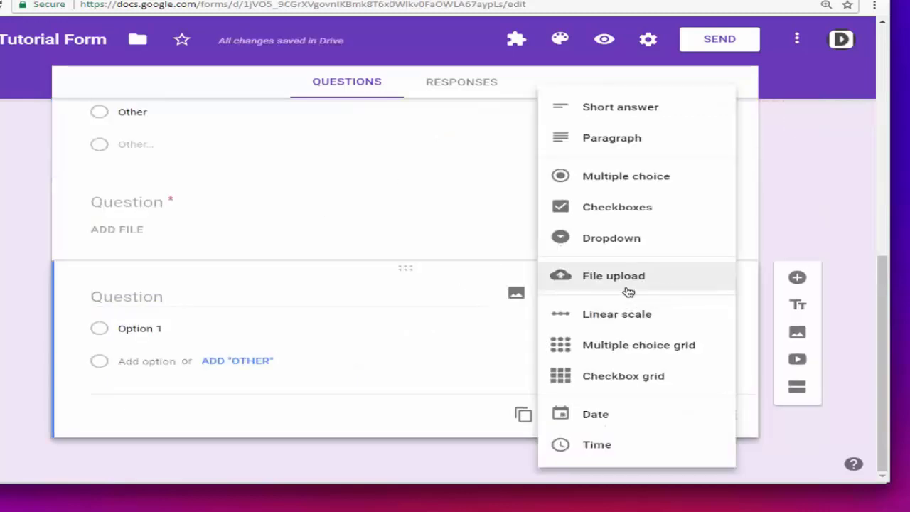
{"action": "left_click", "coordinate": [622, 415]}
{"action": "left_click", "coordinate": [189, 324]}
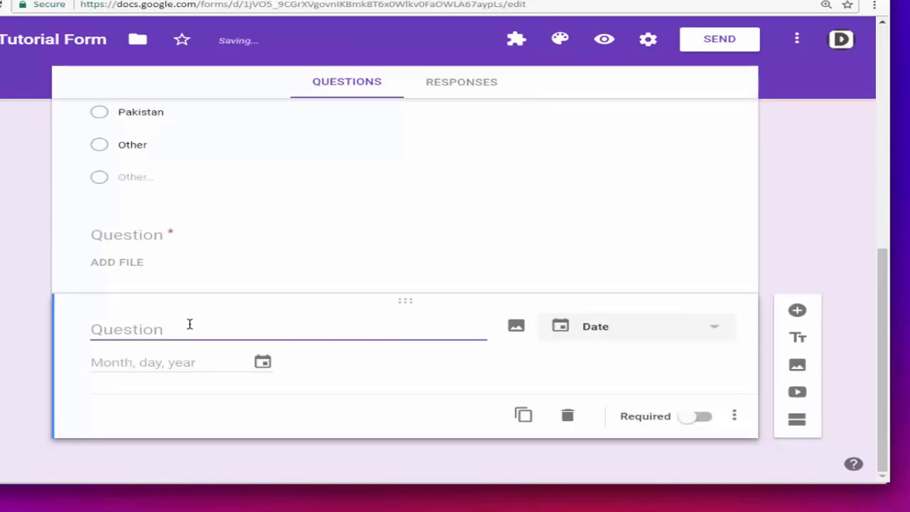
{"action": "type", "text": "Date"}
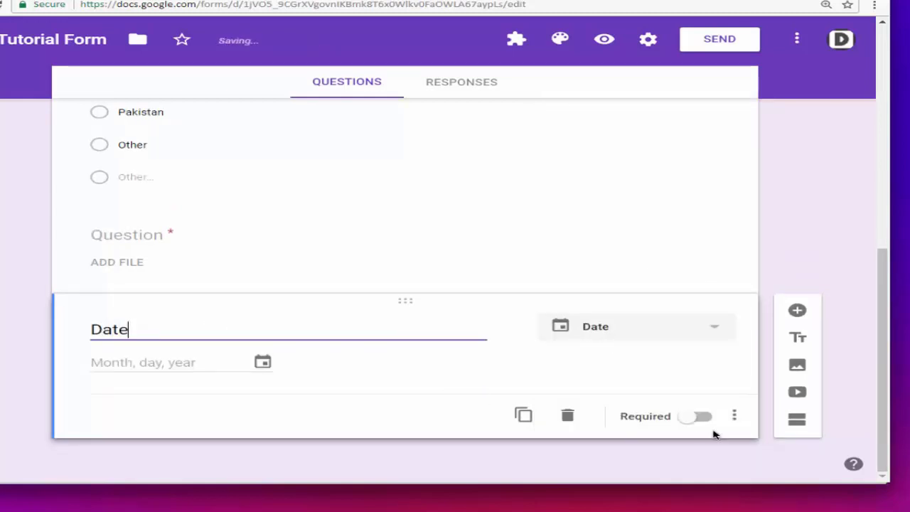
{"action": "left_click", "coordinate": [697, 418]}
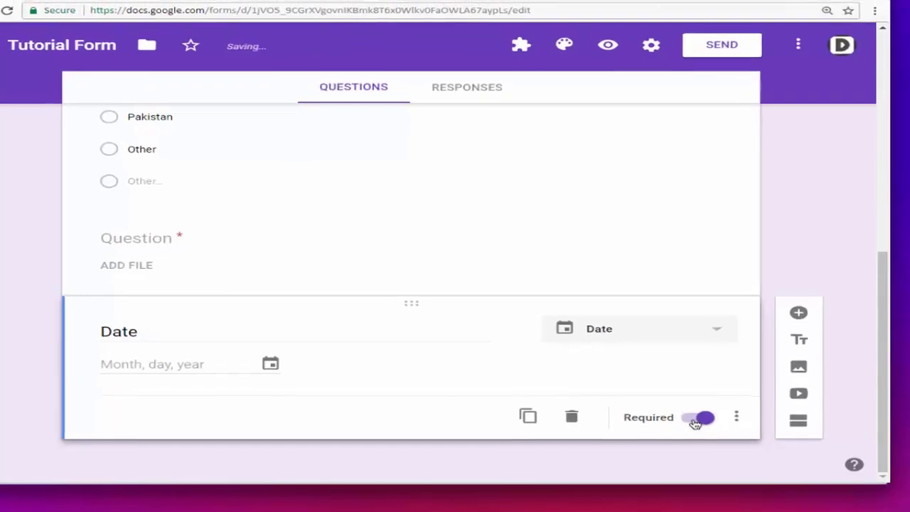
{"action": "scroll", "coordinate": [622, 341], "scroll_direction": "up", "scroll_amount": 5}
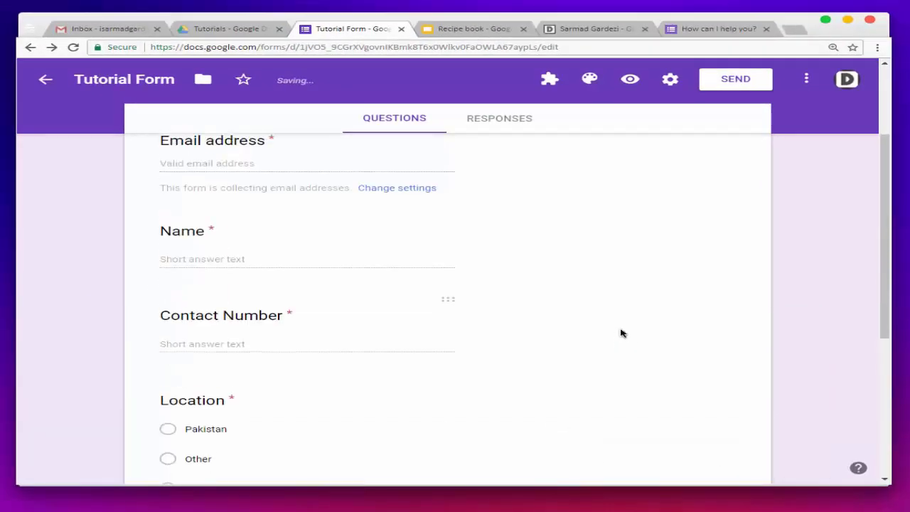
{"action": "scroll", "coordinate": [618, 323], "scroll_direction": "up", "scroll_amount": 2}
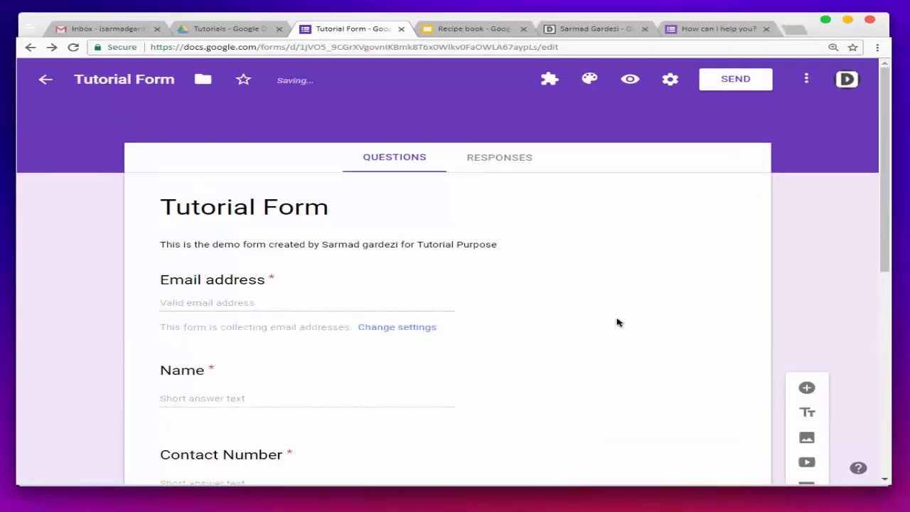
- Preview the form as a respondent and answer the Location question with Pakistan
{"action": "left_click", "coordinate": [628, 84]}
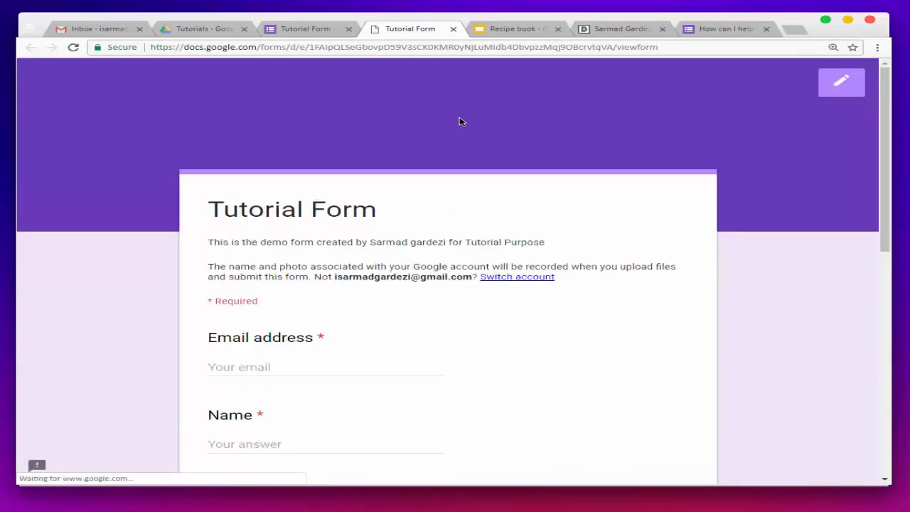
{"action": "scroll", "coordinate": [381, 224], "scroll_direction": "down", "scroll_amount": 5}
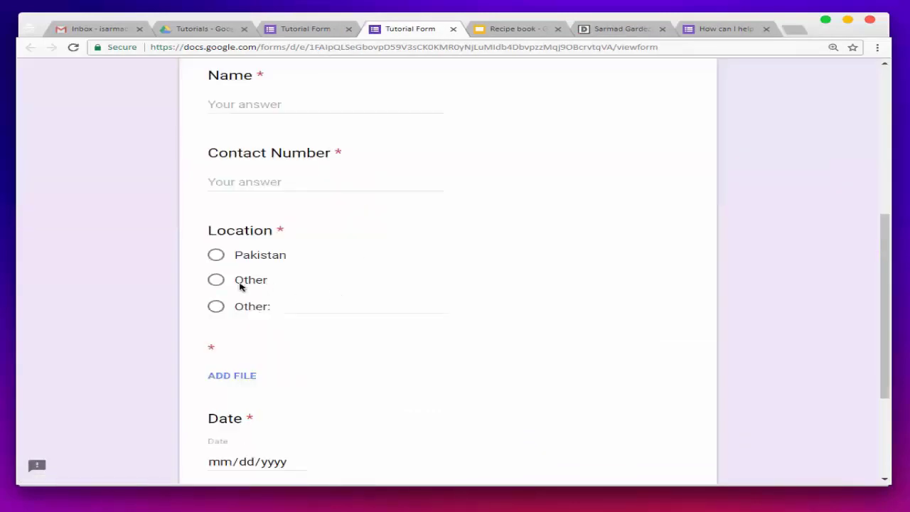
{"action": "left_click", "coordinate": [217, 256]}
{"action": "left_click", "coordinate": [217, 282]}
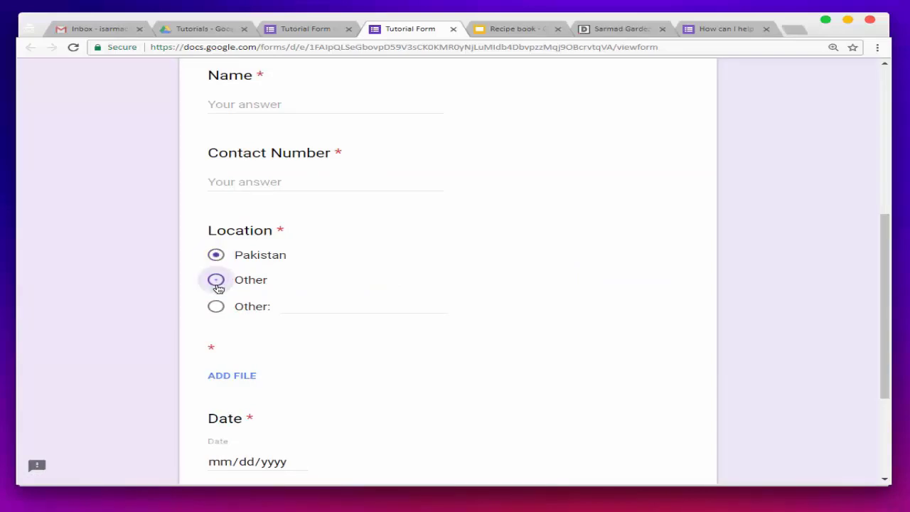
{"action": "left_click", "coordinate": [217, 306]}
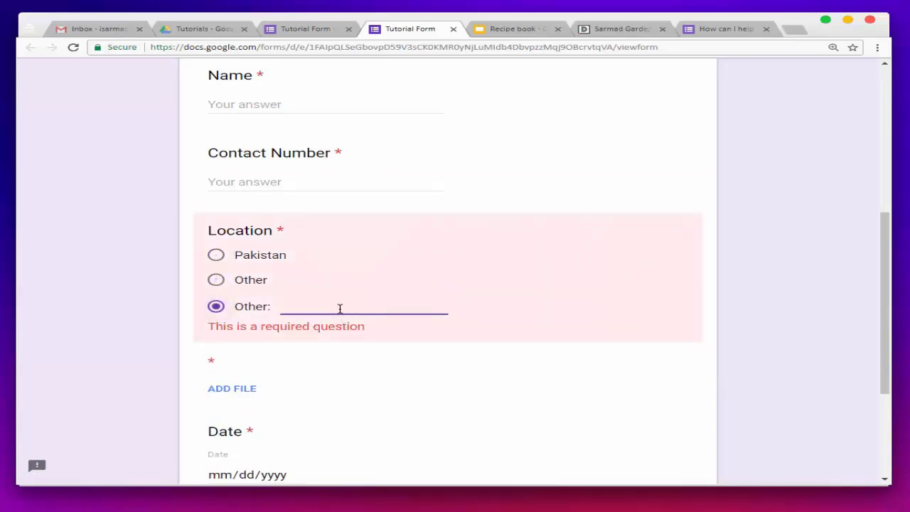
{"action": "left_click", "coordinate": [215, 254]}
- Dismiss the file upload without uploading, enter the date 11/13/2017, then return to the editor
{"action": "scroll", "coordinate": [411, 260], "scroll_direction": "down", "scroll_amount": 3}
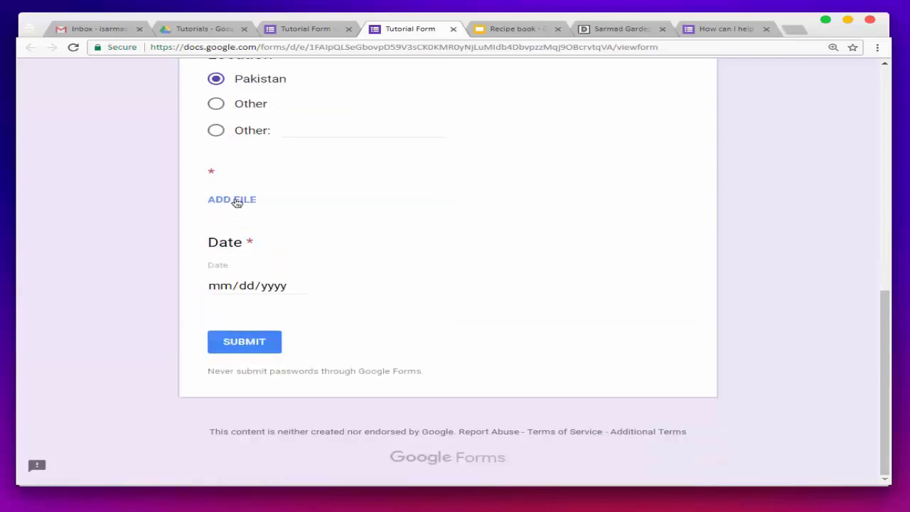
{"action": "left_click", "coordinate": [235, 200]}
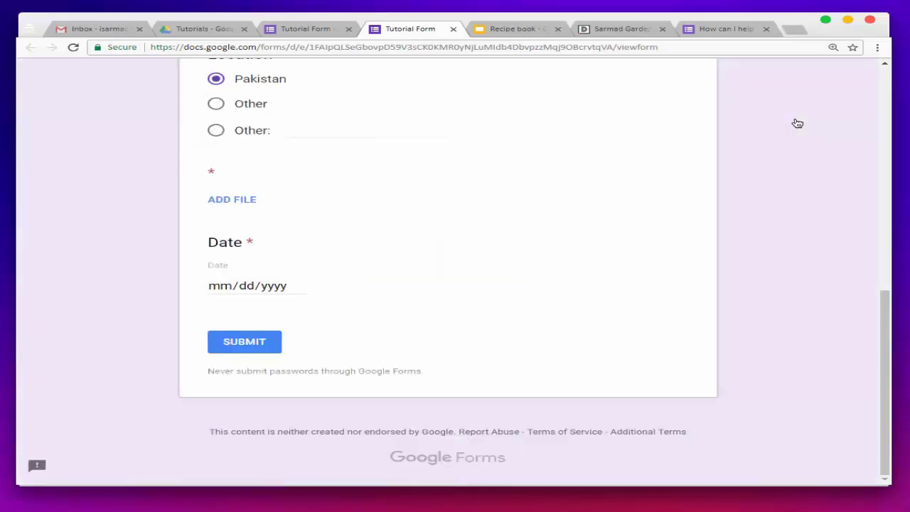
{"action": "left_click", "coordinate": [791, 117]}
{"action": "left_click", "coordinate": [299, 286]}
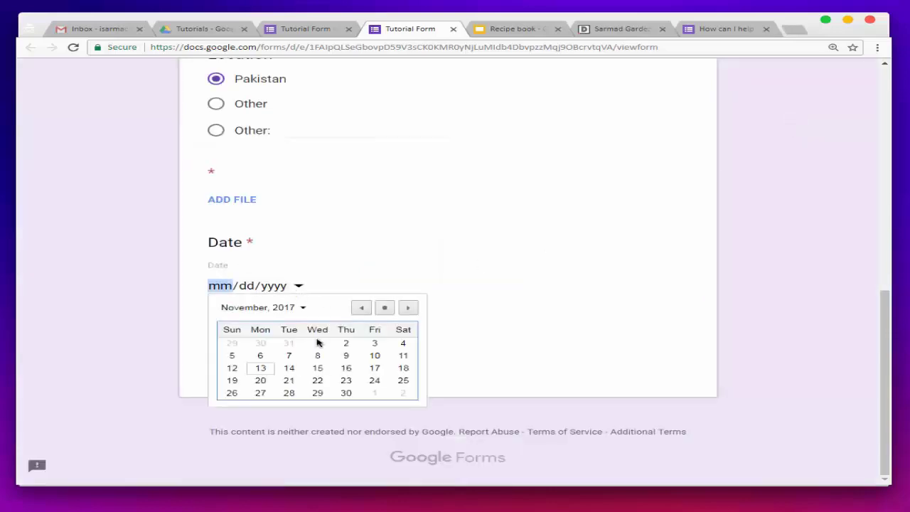
{"action": "left_click", "coordinate": [262, 368]}
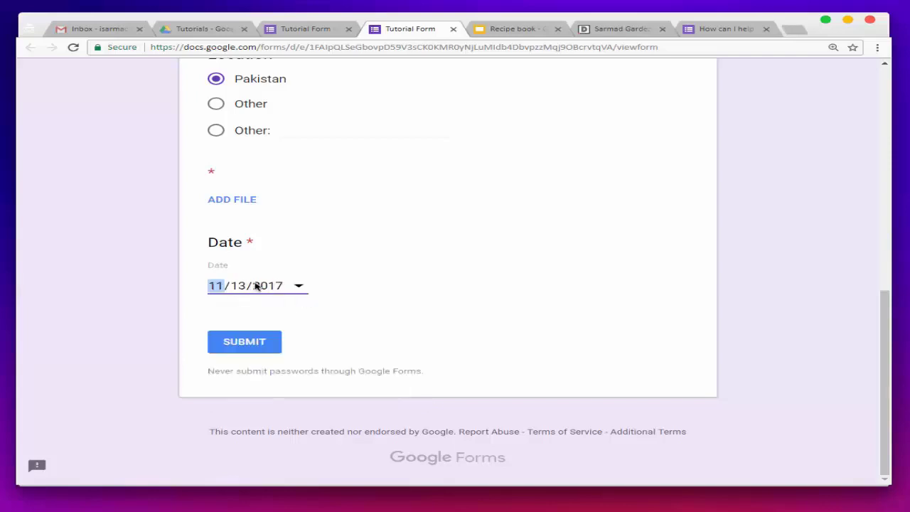
{"action": "left_click", "coordinate": [255, 313]}
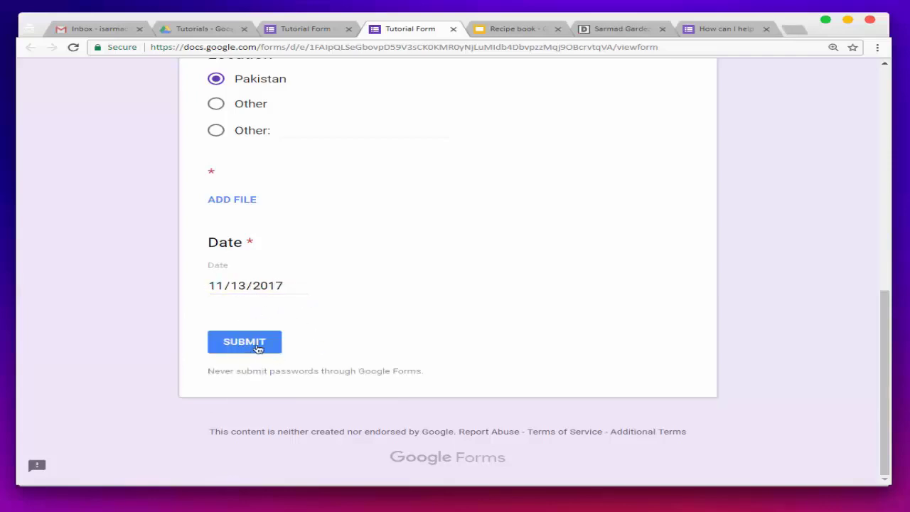
{"action": "scroll", "coordinate": [490, 320], "scroll_direction": "up", "scroll_amount": 10}
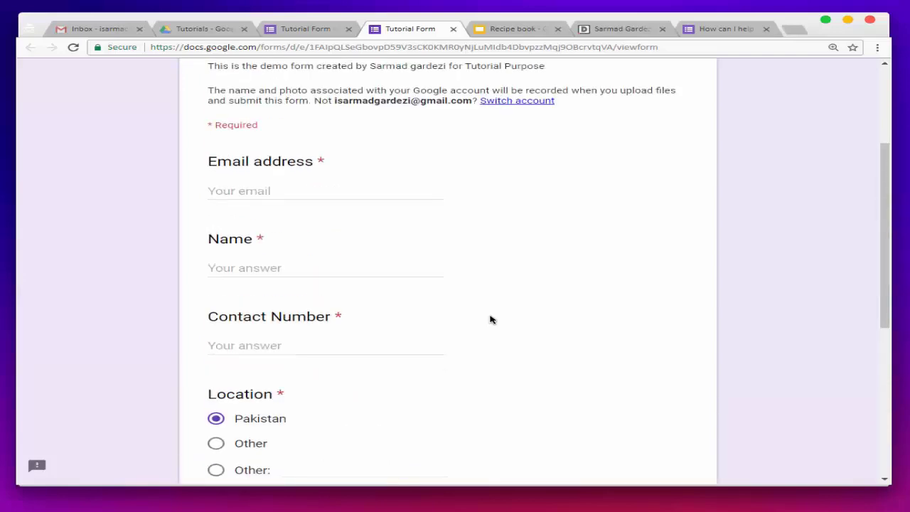
{"action": "scroll", "coordinate": [490, 319], "scroll_direction": "up", "scroll_amount": 1}
{"action": "scroll", "coordinate": [490, 320], "scroll_direction": "down", "scroll_amount": 10}
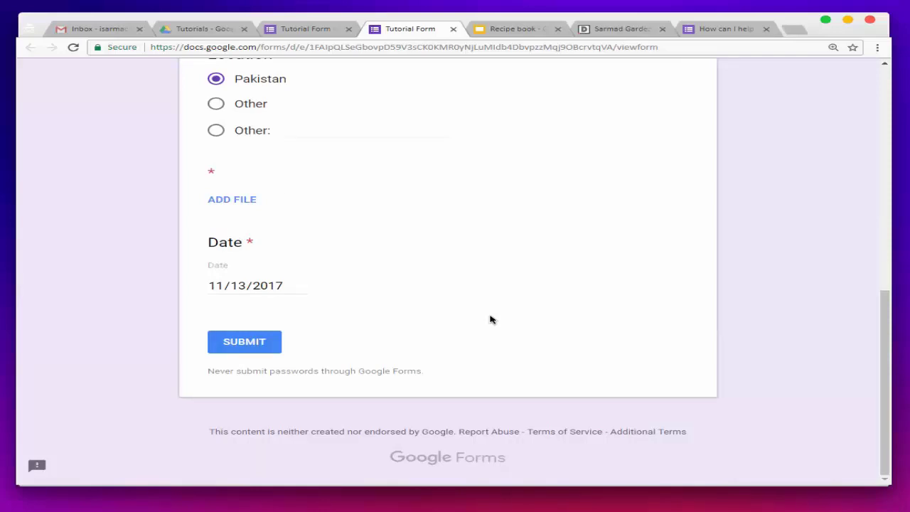
{"action": "left_click", "coordinate": [305, 31]}
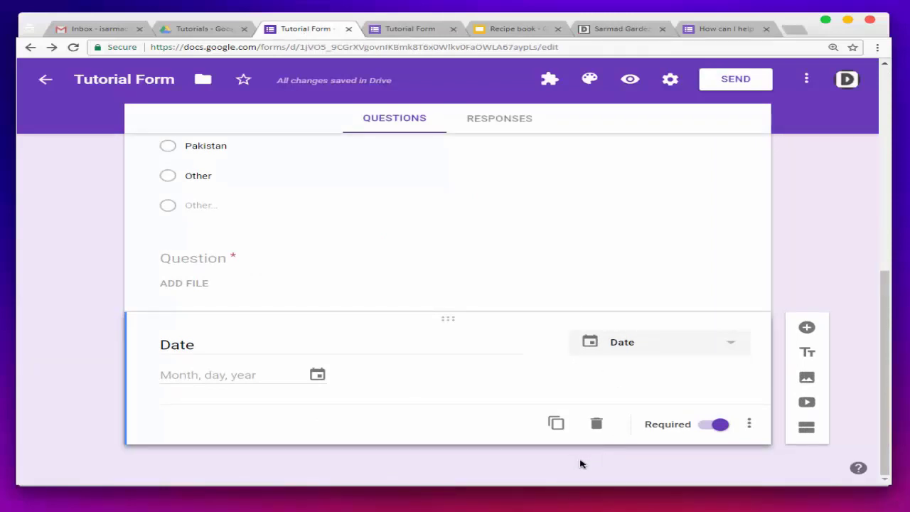
- Add an Untitled Section 2 after the Date question
{"action": "left_click", "coordinate": [806, 429]}
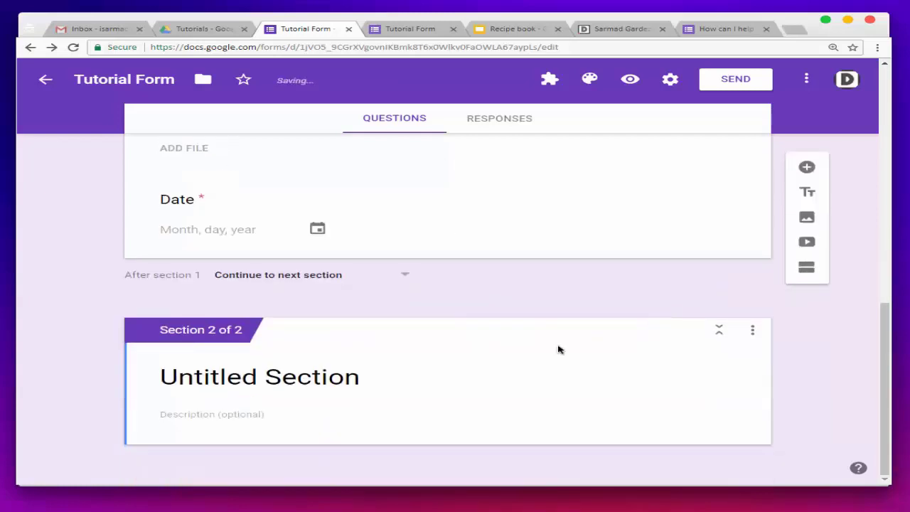
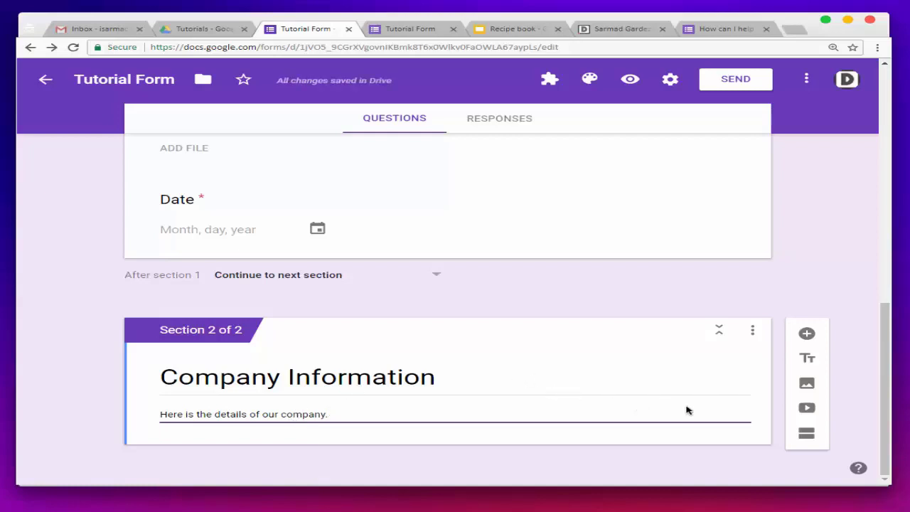
- Insert the purple banner photo from the Scrapbook Photos album into the section
{"action": "left_click", "coordinate": [805, 384]}
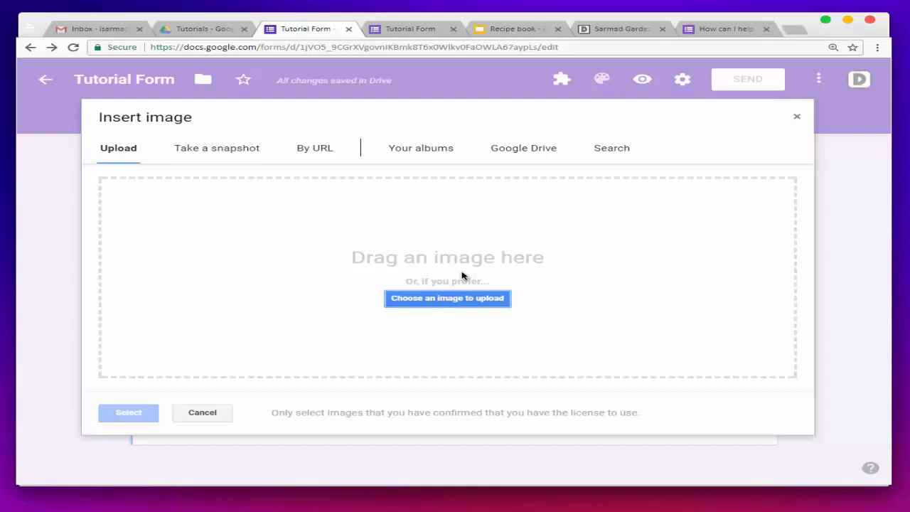
{"action": "left_click", "coordinate": [400, 150]}
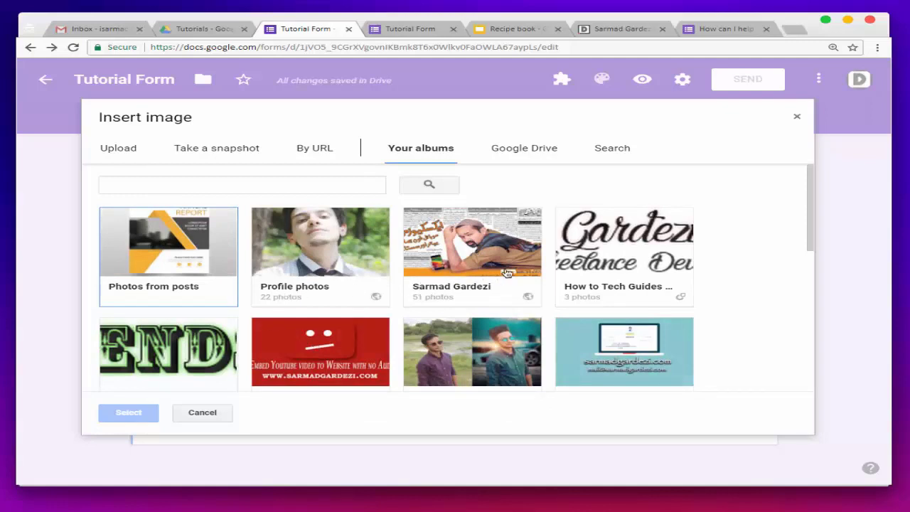
{"action": "left_click", "coordinate": [605, 353]}
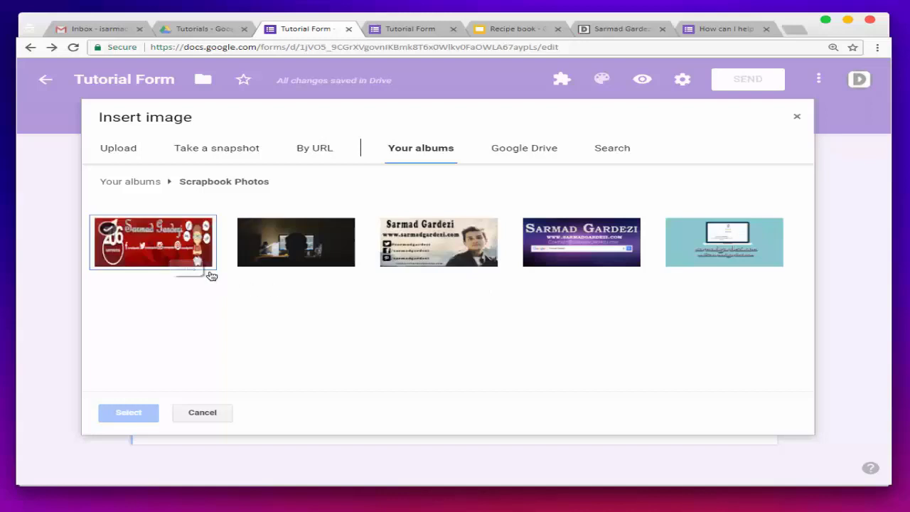
{"action": "left_click", "coordinate": [551, 260]}
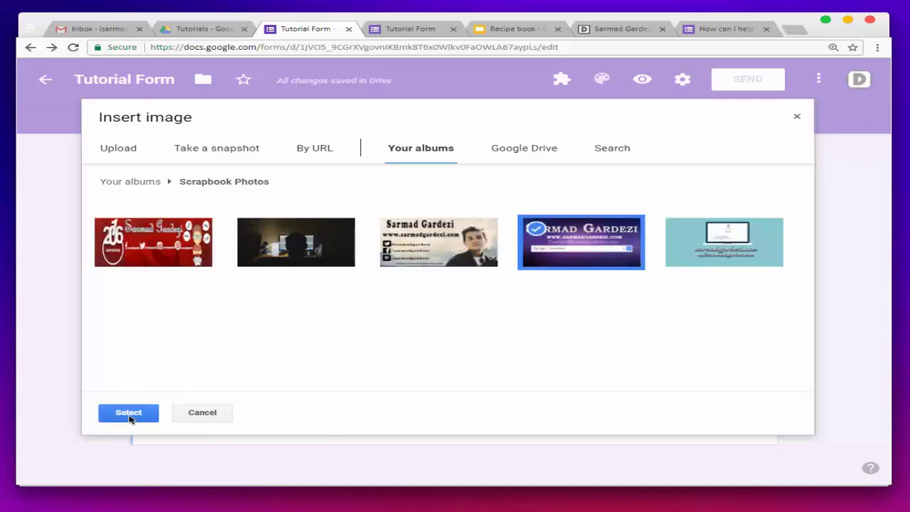
{"action": "left_click", "coordinate": [129, 414]}
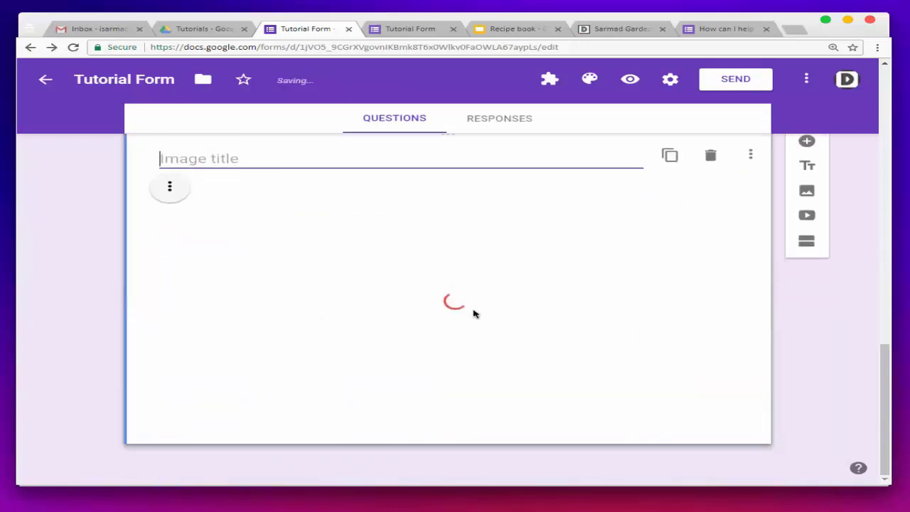
- Title the banner image 'Company Portfolio'
{"action": "left_click", "coordinate": [183, 191]}
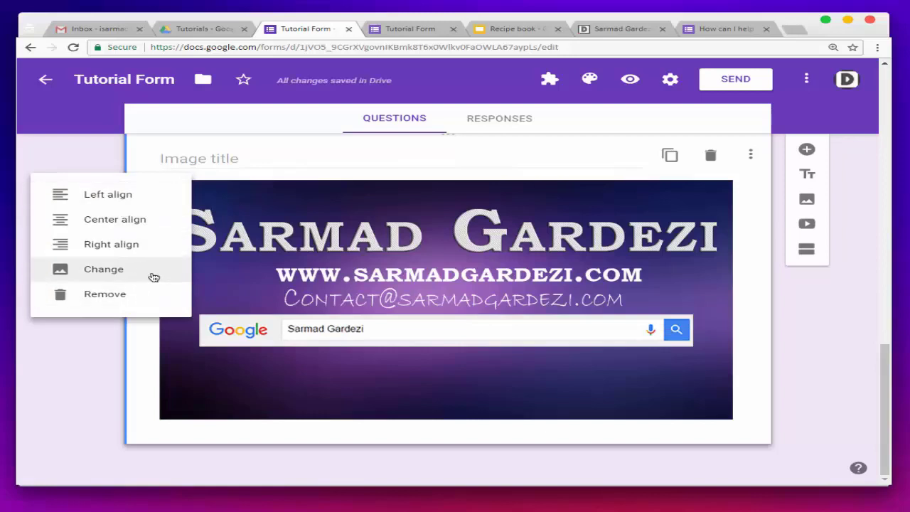
{"action": "left_click", "coordinate": [262, 158]}
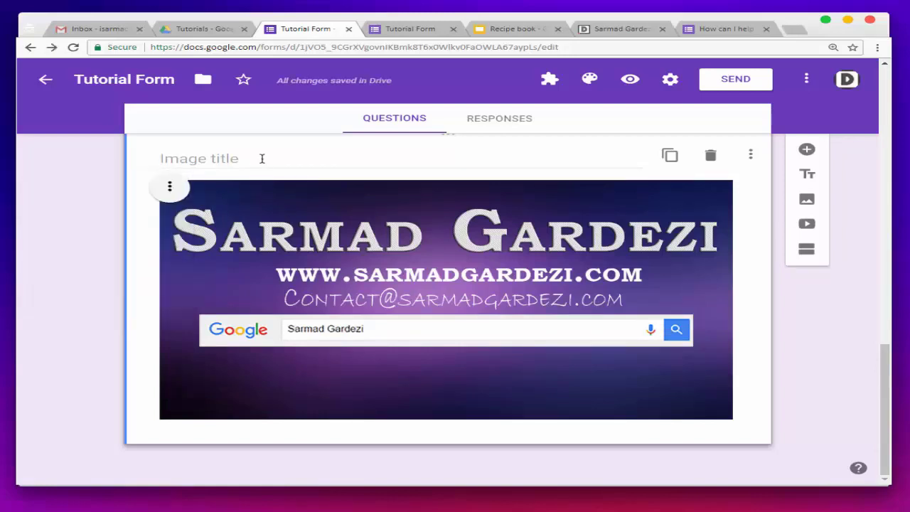
{"action": "left_click", "coordinate": [243, 155]}
{"action": "type", "text": "Company Portfolio"}
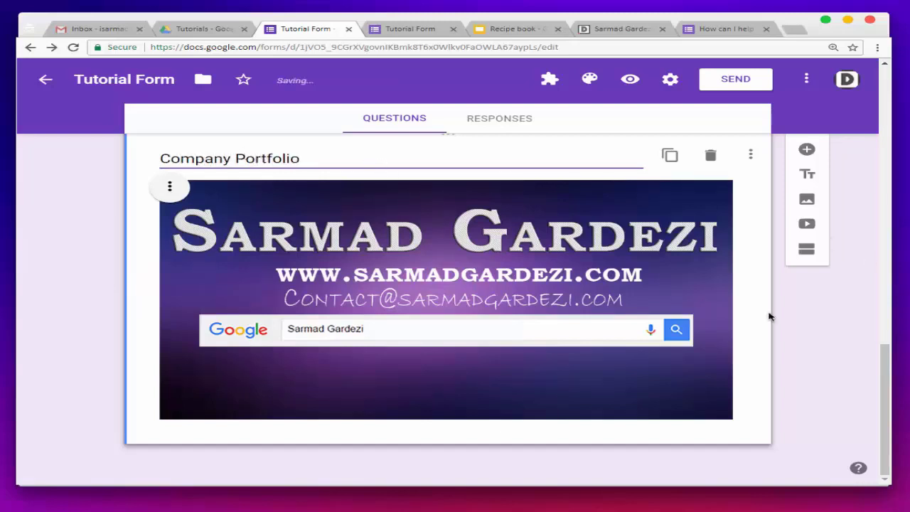
- Search YouTube for 'sarmad gar' and insert the first result below the banner
{"action": "left_click", "coordinate": [808, 226]}
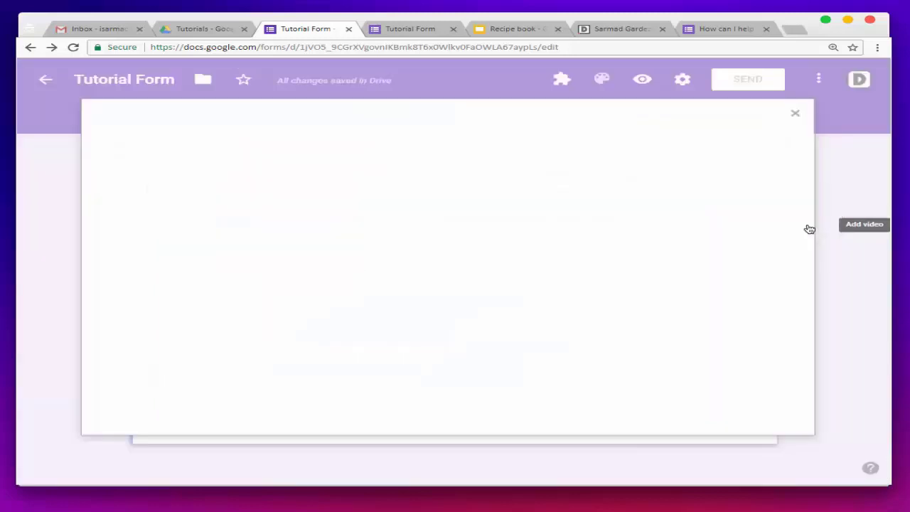
{"action": "type", "text": "sarmad gardez"}
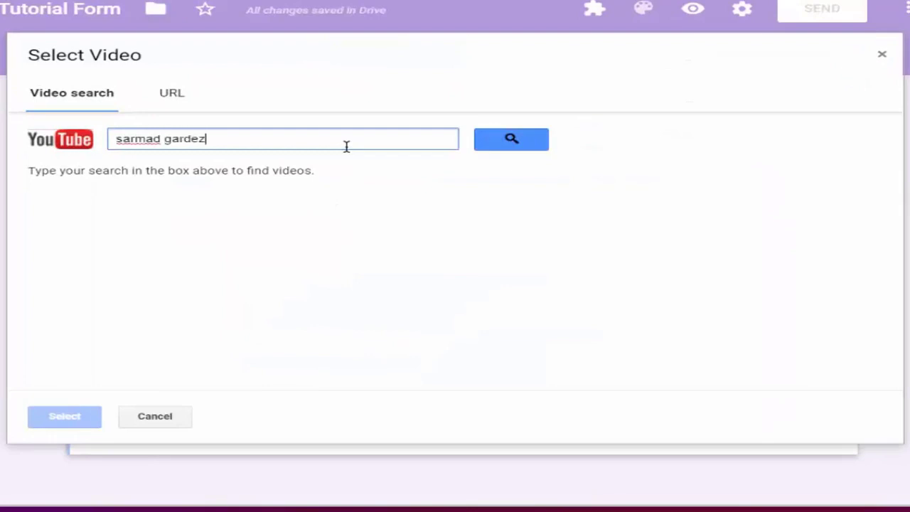
{"action": "left_click", "coordinate": [494, 148]}
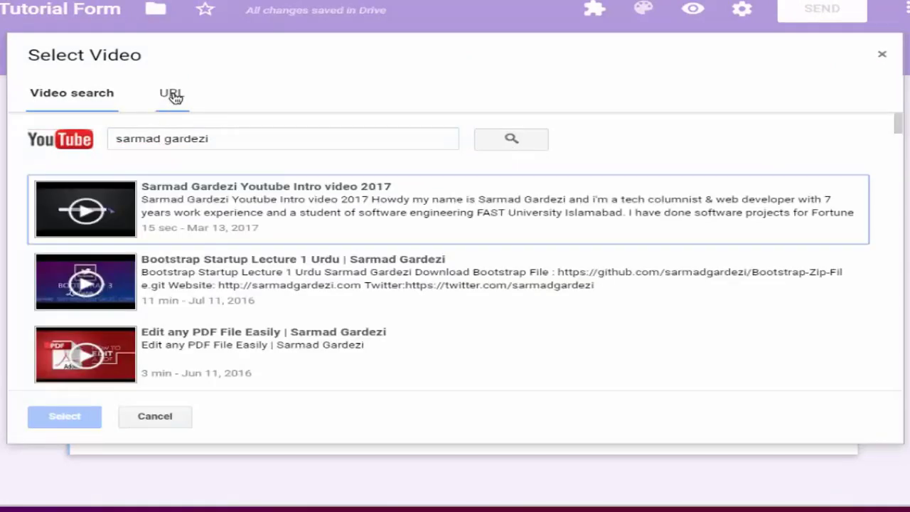
{"action": "left_click", "coordinate": [174, 97]}
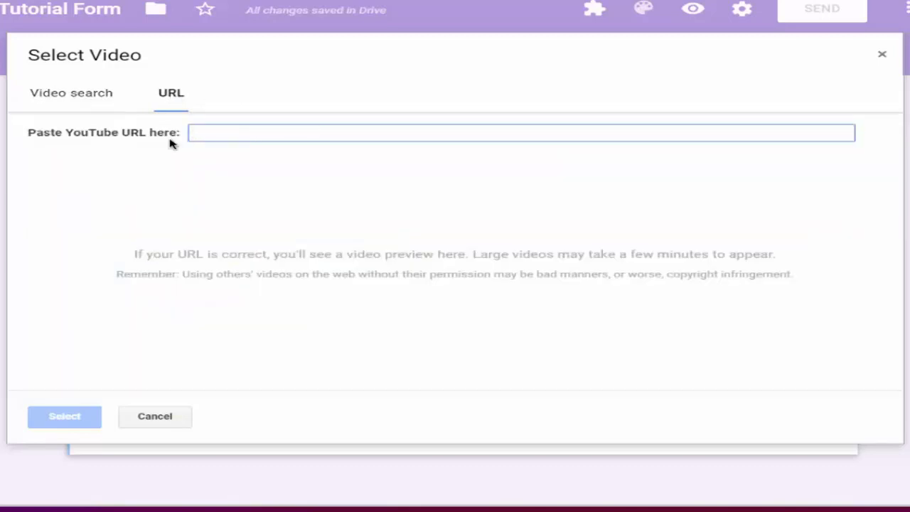
{"action": "left_click", "coordinate": [71, 93]}
{"action": "type", "text": "sa"}
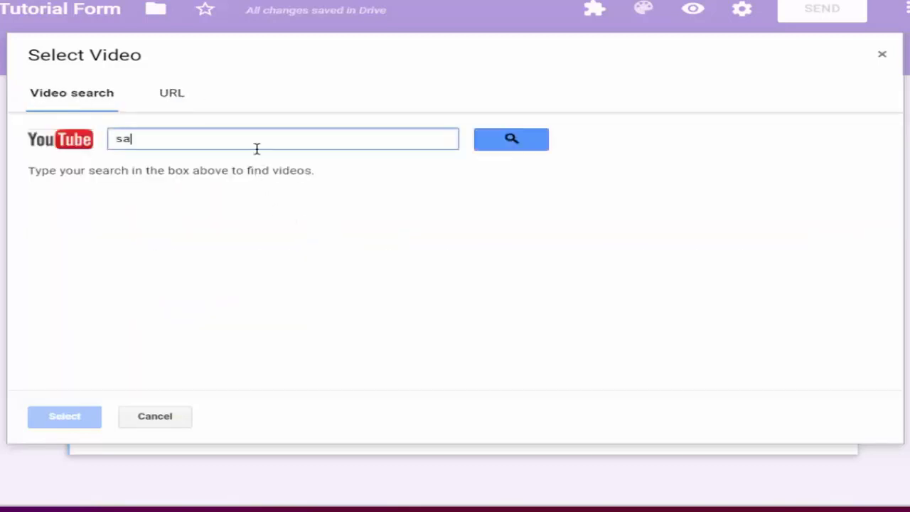
{"action": "type", "text": "rmad gardezi"}
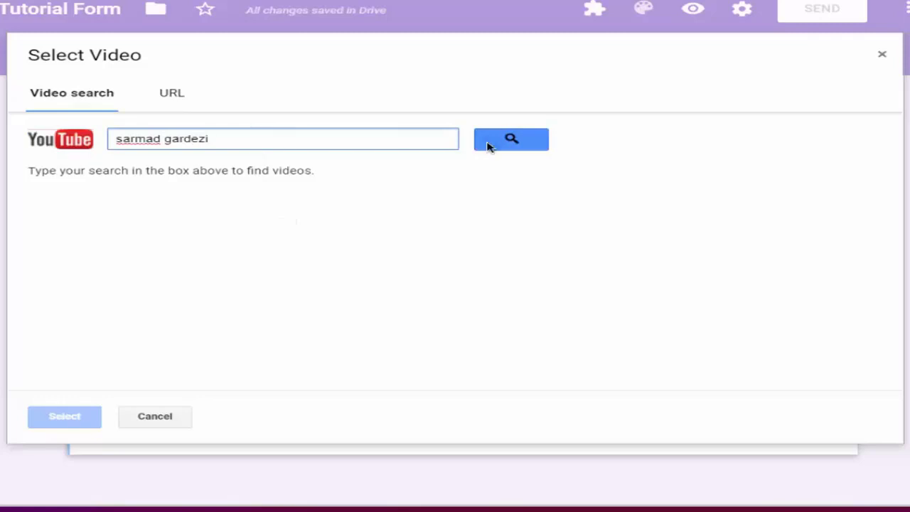
{"action": "left_click", "coordinate": [488, 146]}
{"action": "left_click", "coordinate": [308, 223]}
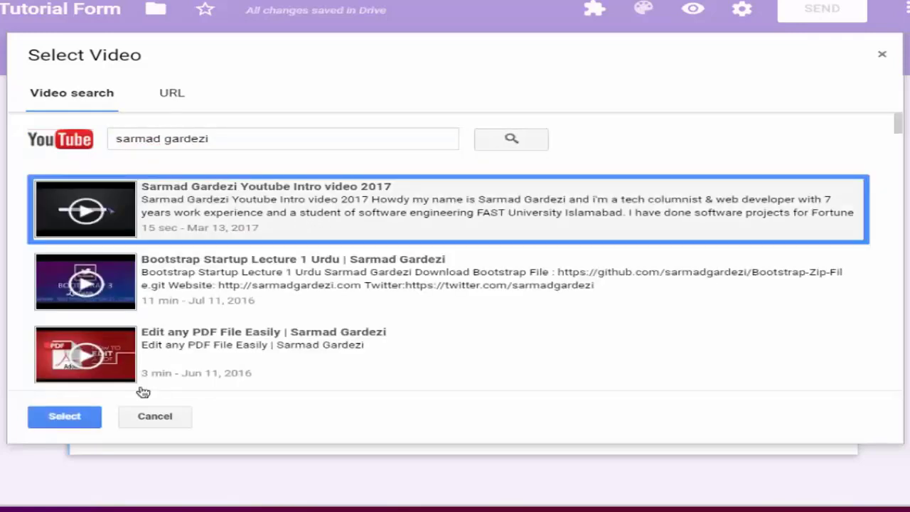
{"action": "left_click", "coordinate": [71, 417]}
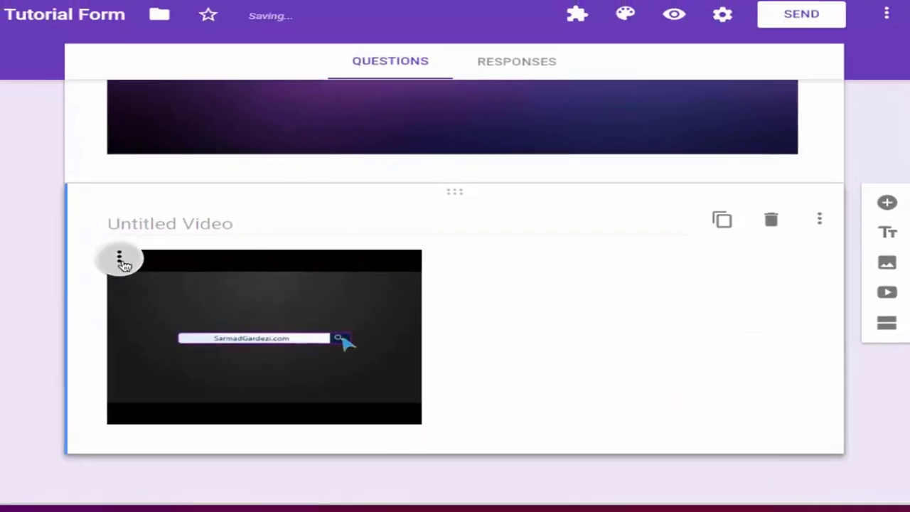
- Center-align the video and title it 'Video Presentation'
{"action": "left_click", "coordinate": [117, 256]}
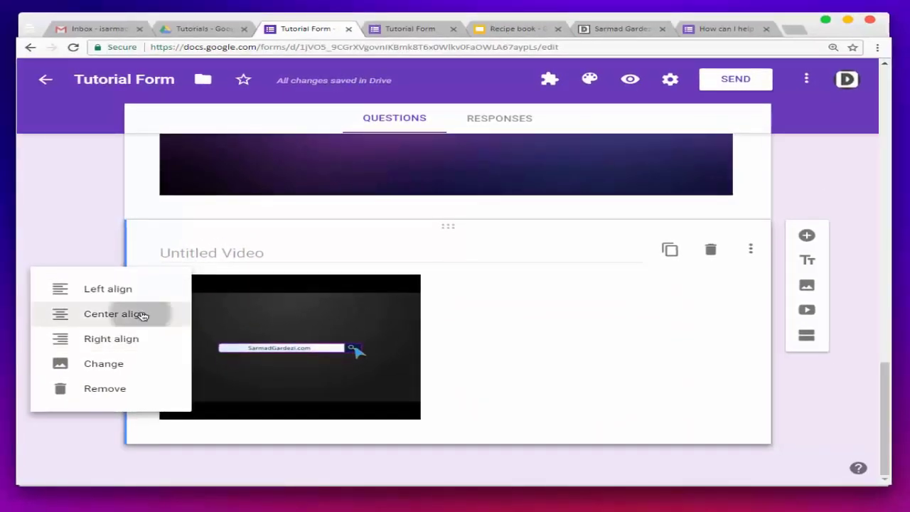
{"action": "left_click", "coordinate": [132, 311]}
{"action": "left_click", "coordinate": [261, 239]}
{"action": "type", "text": "Vdeo"}
{"action": "key", "text": "BackSpace"}
{"action": "key", "text": "BackSpace"}
{"action": "key", "text": "BackSpace"}
{"action": "type", "text": "ideo Presentation"}
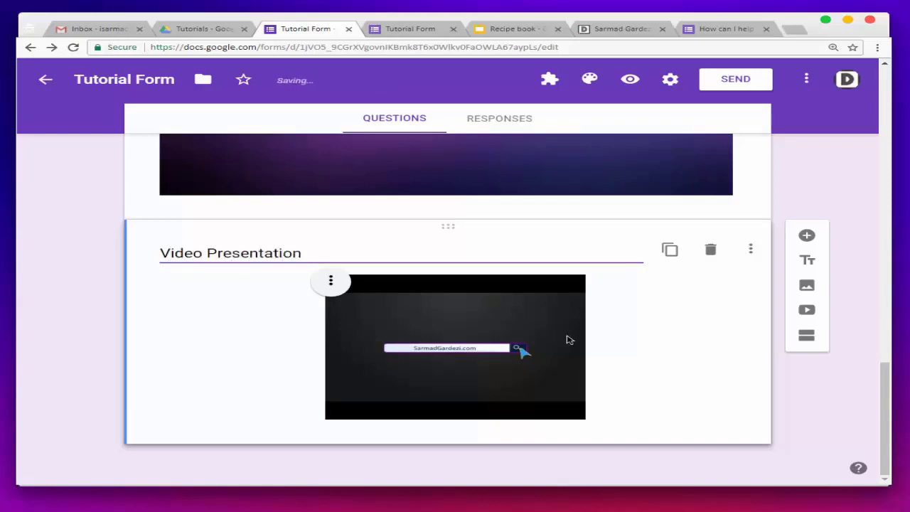
{"action": "scroll", "coordinate": [657, 354], "scroll_direction": "up", "scroll_amount": 10}
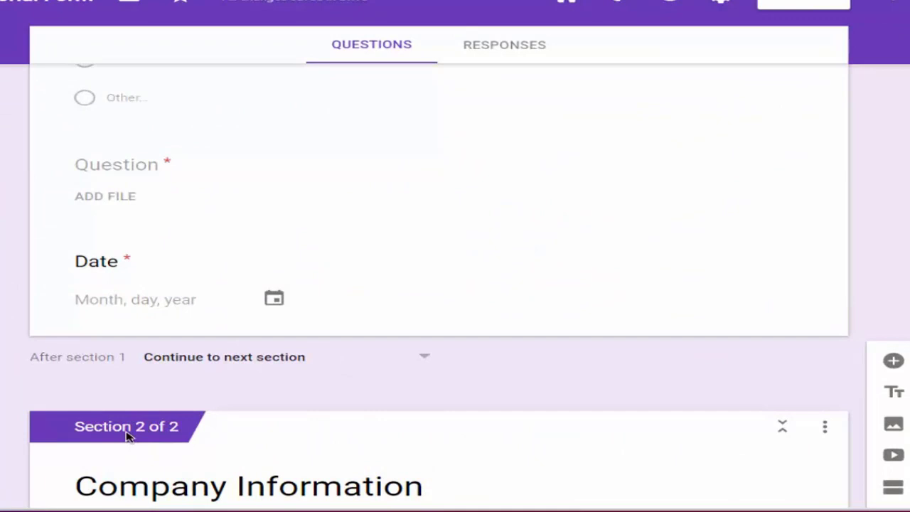
{"action": "left_click", "coordinate": [431, 358]}
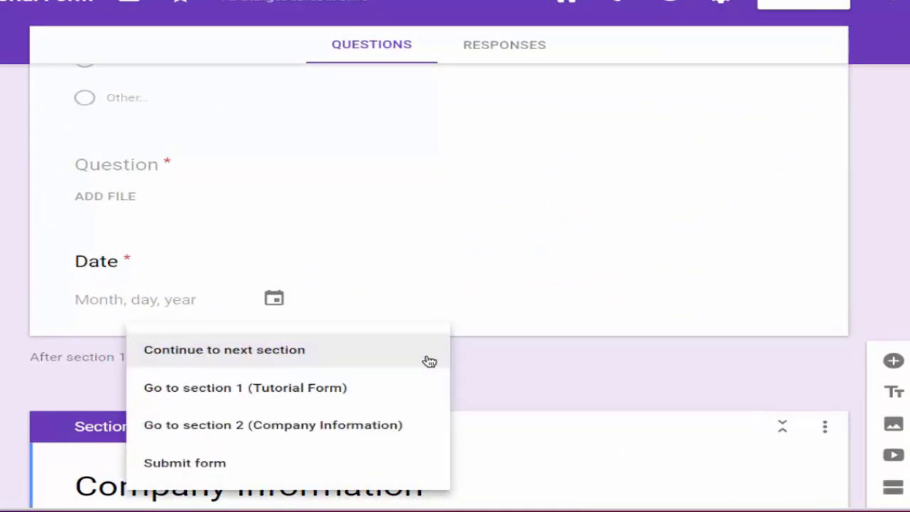
{"action": "left_click", "coordinate": [225, 464]}
{"action": "scroll", "coordinate": [313, 387], "scroll_direction": "down", "scroll_amount": 2}
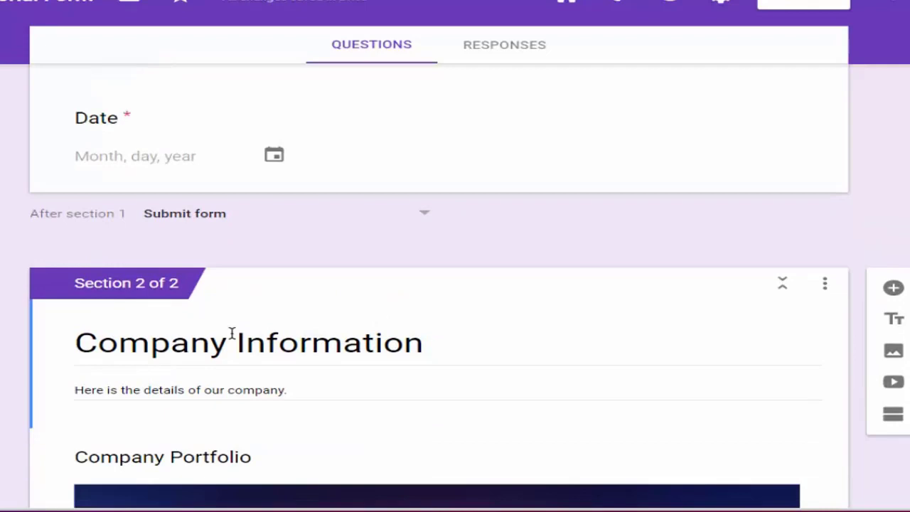
{"action": "scroll", "coordinate": [232, 333], "scroll_direction": "up", "scroll_amount": 2}
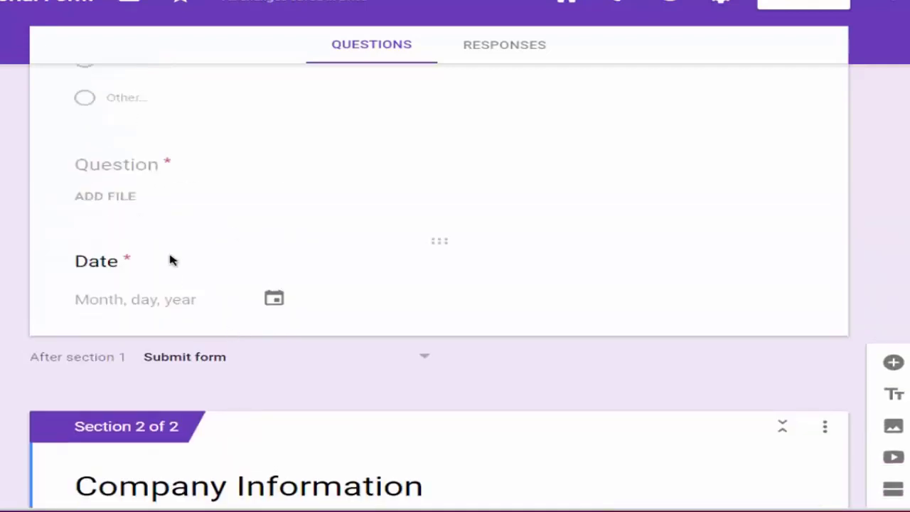
{"action": "left_click", "coordinate": [276, 361]}
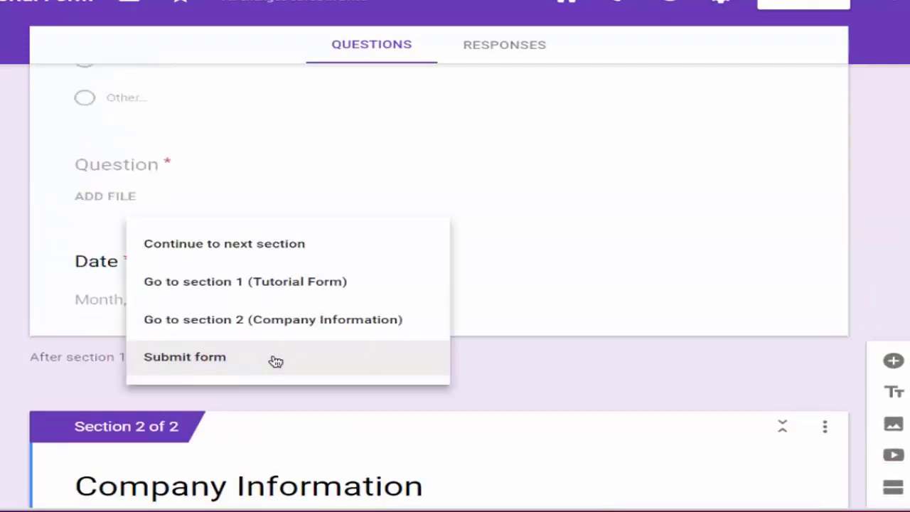
{"action": "left_click", "coordinate": [324, 250]}
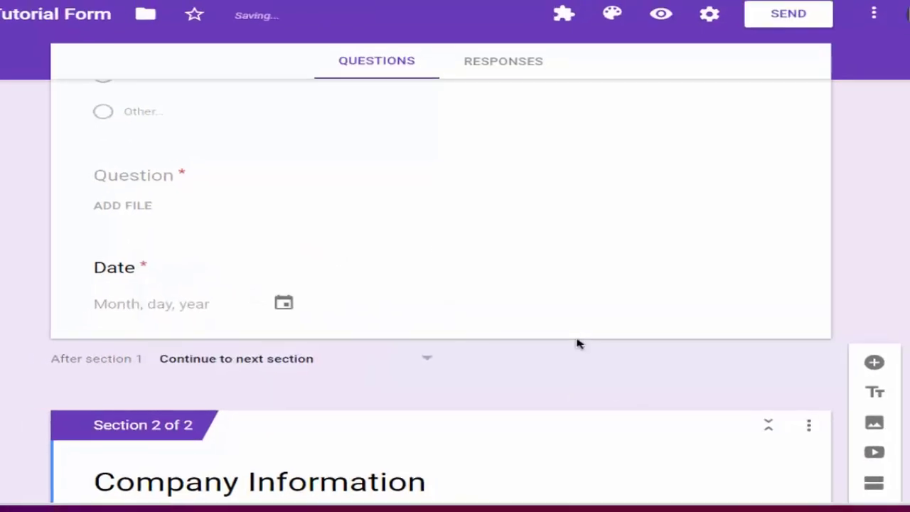
{"action": "scroll", "coordinate": [565, 348], "scroll_direction": "down", "scroll_amount": 3}
{"action": "scroll", "coordinate": [566, 348], "scroll_direction": "up", "scroll_amount": 15}
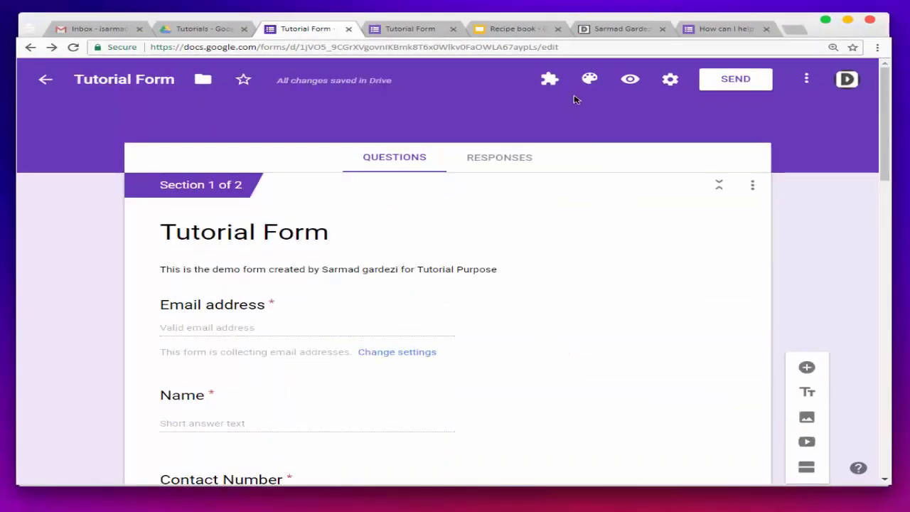
- Reload the live form and scroll through section 1's empty questions
{"action": "left_click", "coordinate": [411, 30]}
{"action": "left_click", "coordinate": [72, 49]}
{"action": "left_click", "coordinate": [522, 106]}
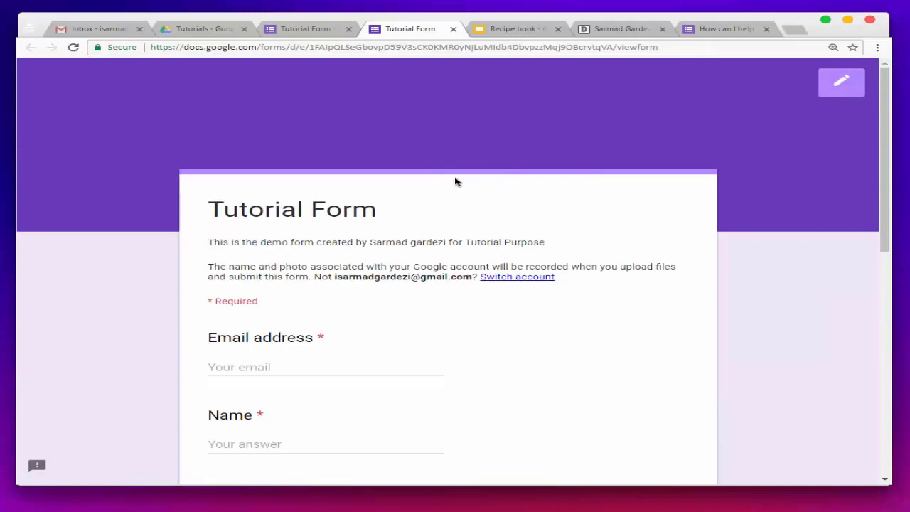
{"action": "scroll", "coordinate": [456, 182], "scroll_direction": "down", "scroll_amount": 7}
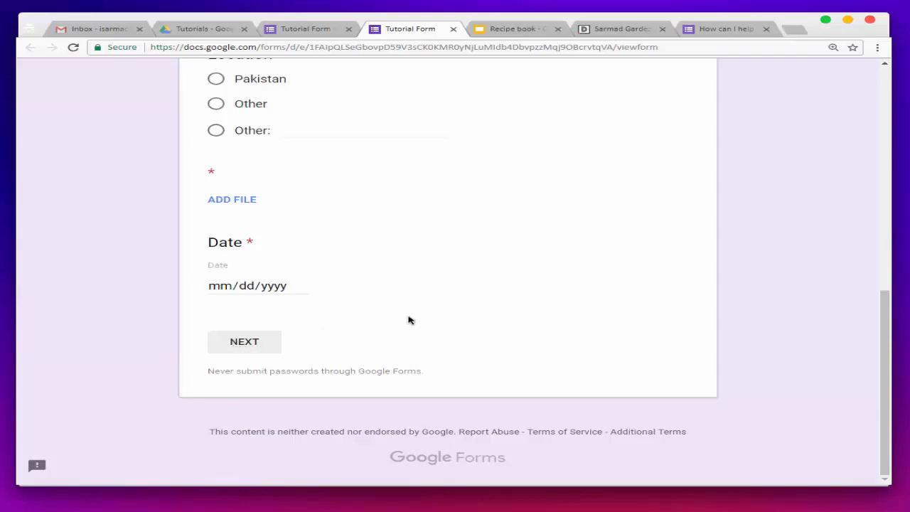
{"action": "scroll", "coordinate": [402, 323], "scroll_direction": "up", "scroll_amount": 5}
{"action": "scroll", "coordinate": [408, 321], "scroll_direction": "down", "scroll_amount": 5}
{"action": "scroll", "coordinate": [408, 320], "scroll_direction": "down", "scroll_amount": 1}
- Try NEXT with empty answers to see the required-field errors, then return to the editor
{"action": "left_click", "coordinate": [238, 345]}
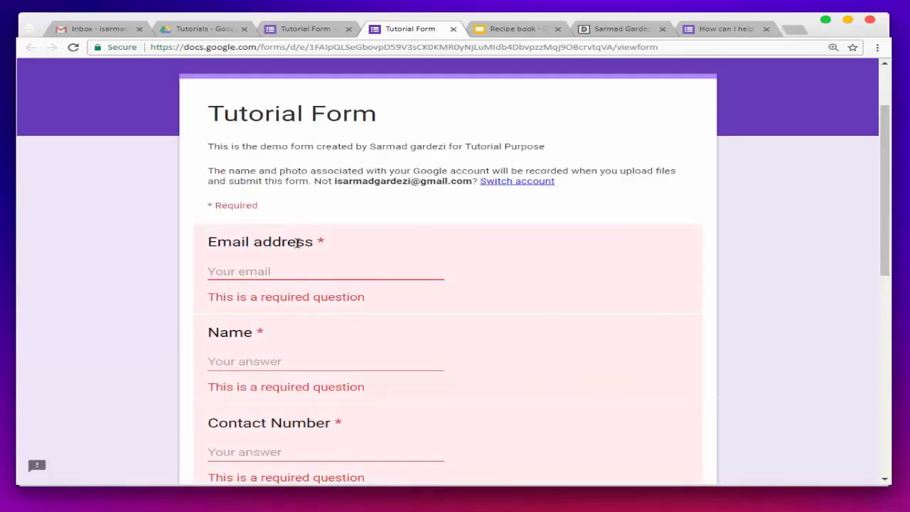
{"action": "scroll", "coordinate": [388, 323], "scroll_direction": "down", "scroll_amount": 6}
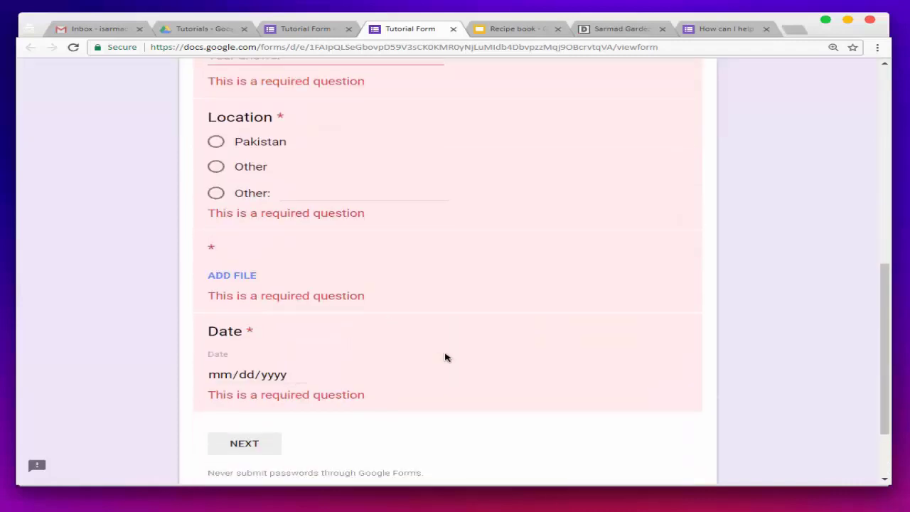
{"action": "scroll", "coordinate": [445, 357], "scroll_direction": "up", "scroll_amount": 5}
{"action": "scroll", "coordinate": [339, 261], "scroll_direction": "up", "scroll_amount": 3}
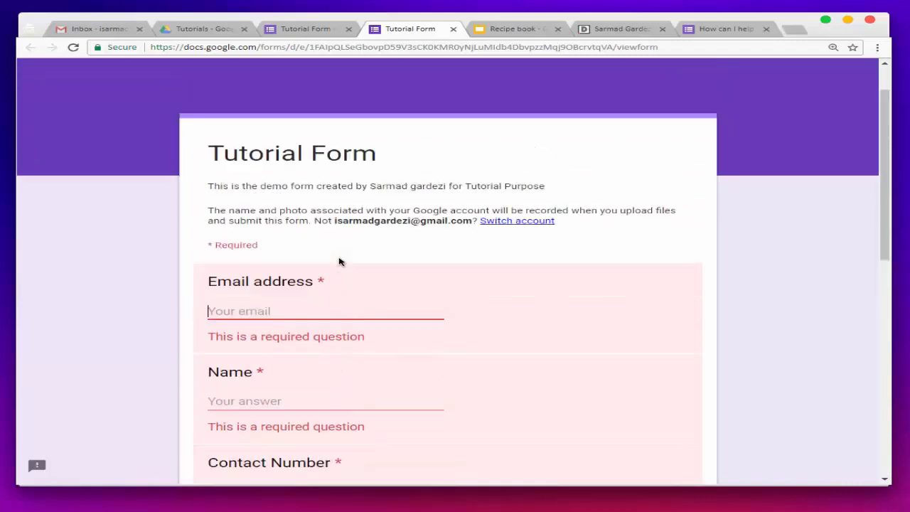
{"action": "left_click", "coordinate": [319, 32]}
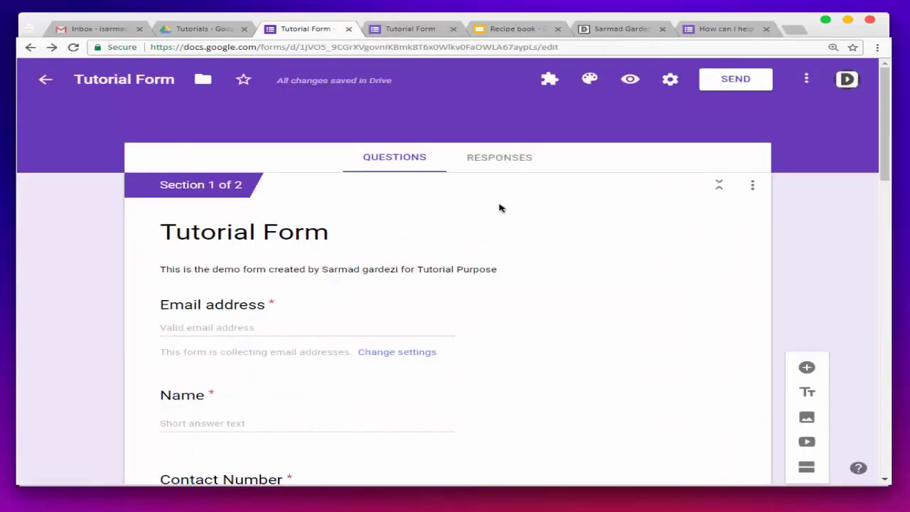
- From Responses, create a new linked spreadsheet, 'Tutorial Form (Responses)'
{"action": "left_click", "coordinate": [501, 158]}
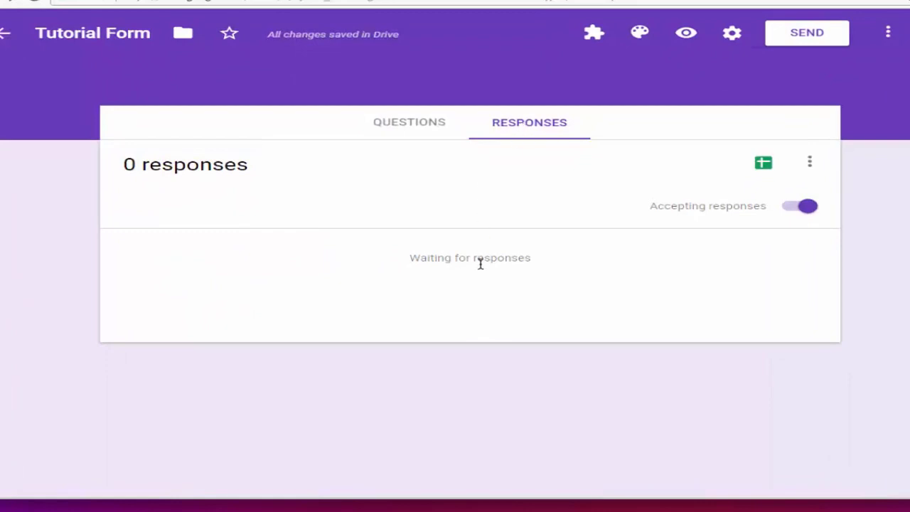
{"action": "left_click", "coordinate": [809, 162]}
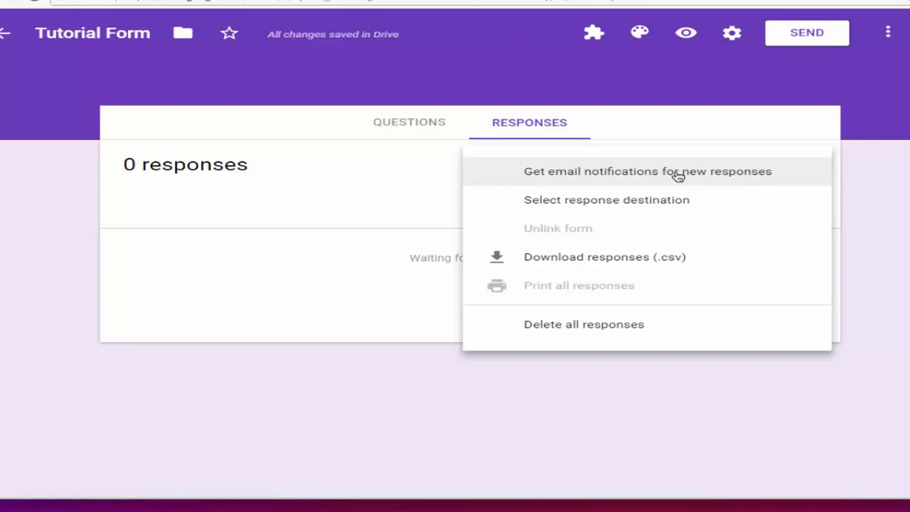
{"action": "left_click", "coordinate": [339, 182]}
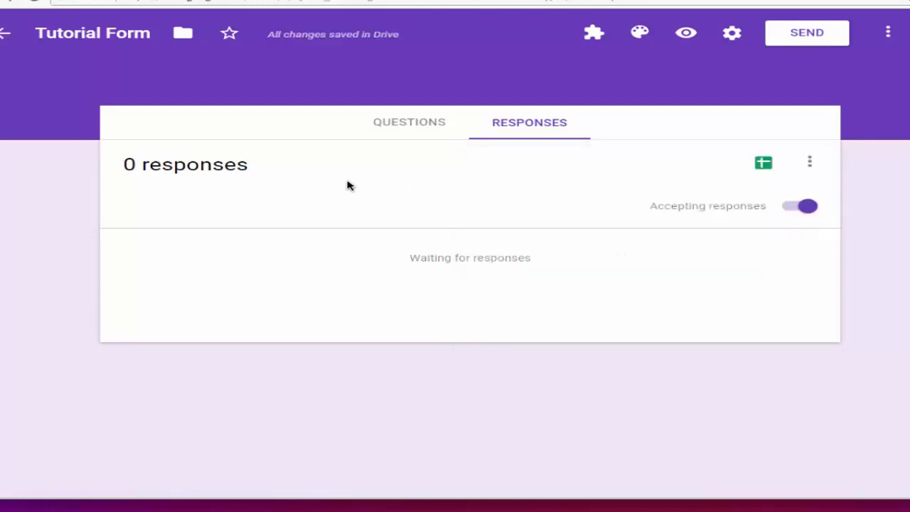
{"action": "left_click", "coordinate": [764, 169]}
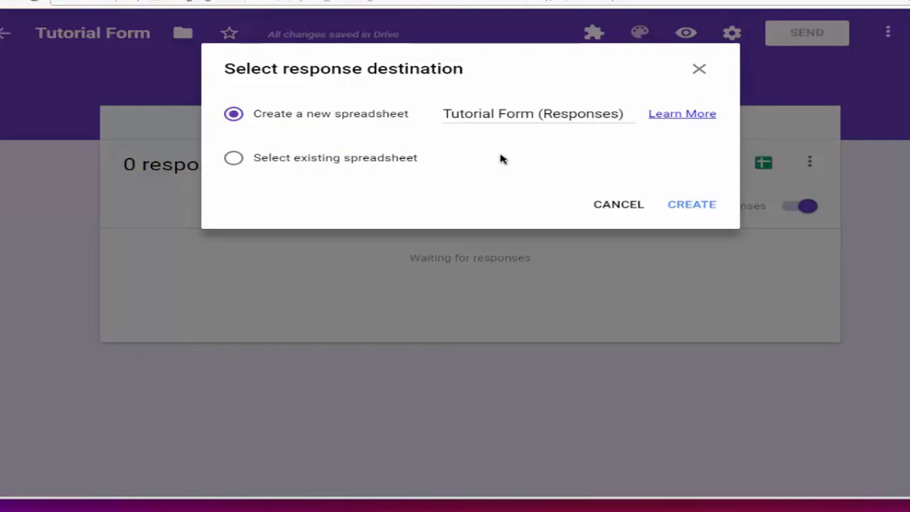
{"action": "left_click", "coordinate": [694, 205]}
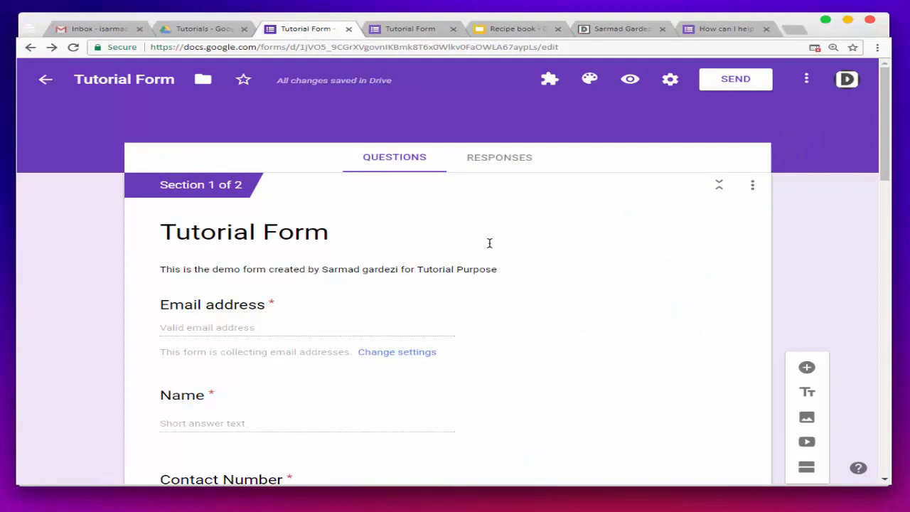
- In Drive's Tutorials folder, check the empty 'Tutorial Form (File responses)' folder, then go back to Tutorials
{"action": "left_click", "coordinate": [199, 28]}
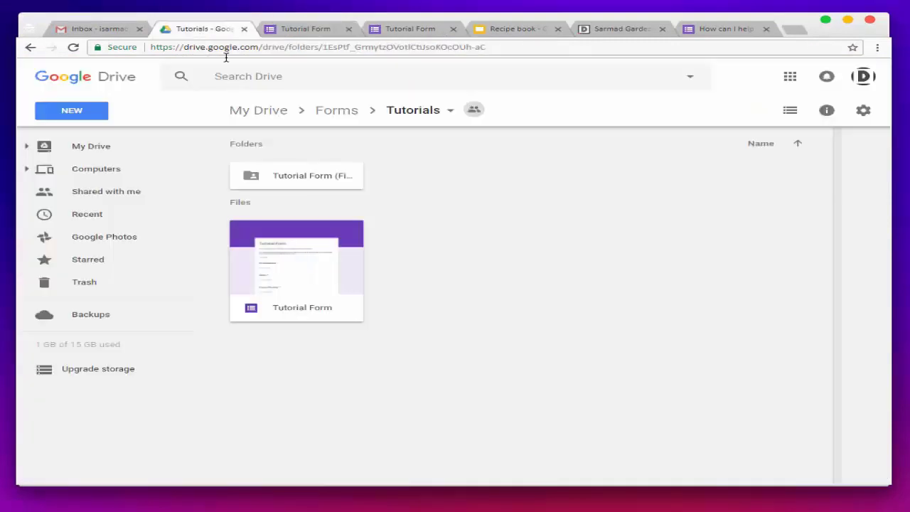
{"action": "left_click", "coordinate": [330, 262]}
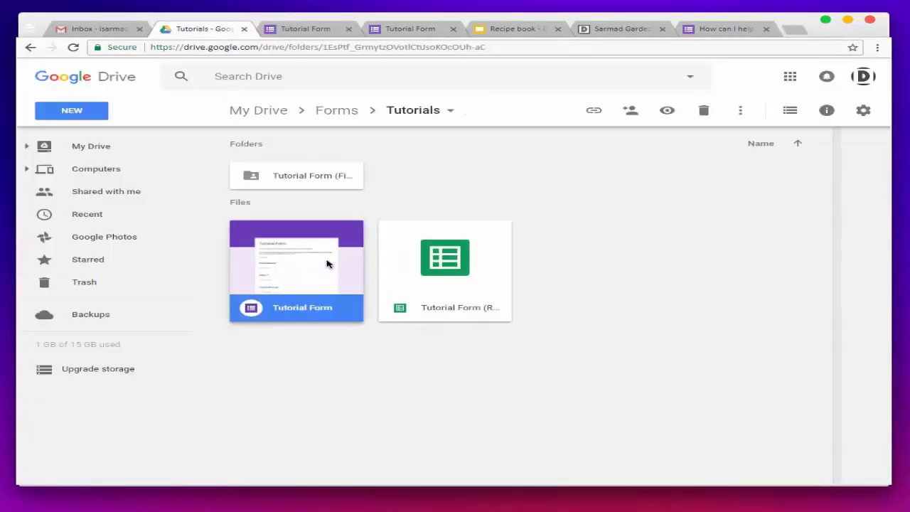
{"action": "left_click", "coordinate": [464, 299]}
{"action": "left_click", "coordinate": [372, 203]}
{"action": "double_click", "coordinate": [288, 178]}
{"action": "double_click", "coordinate": [310, 182]}
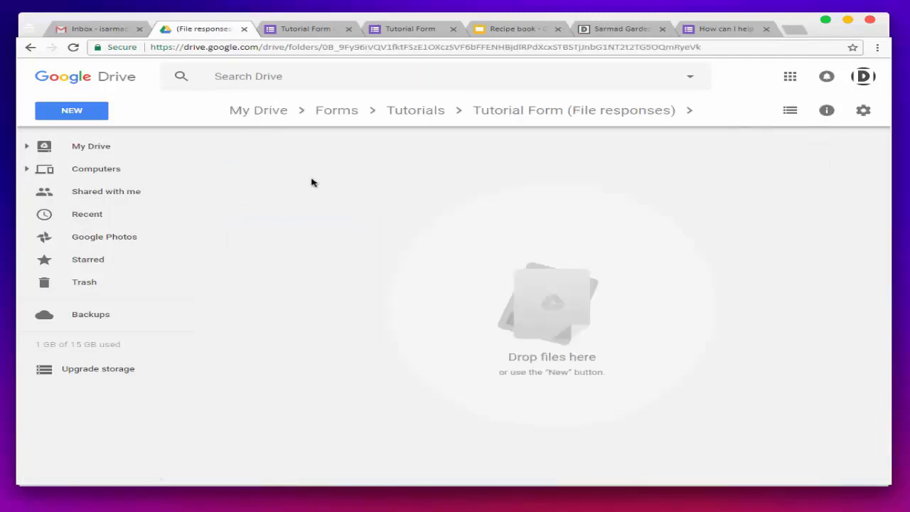
{"action": "key", "text": "alt+Left"}
{"action": "key", "text": "alt+Left"}
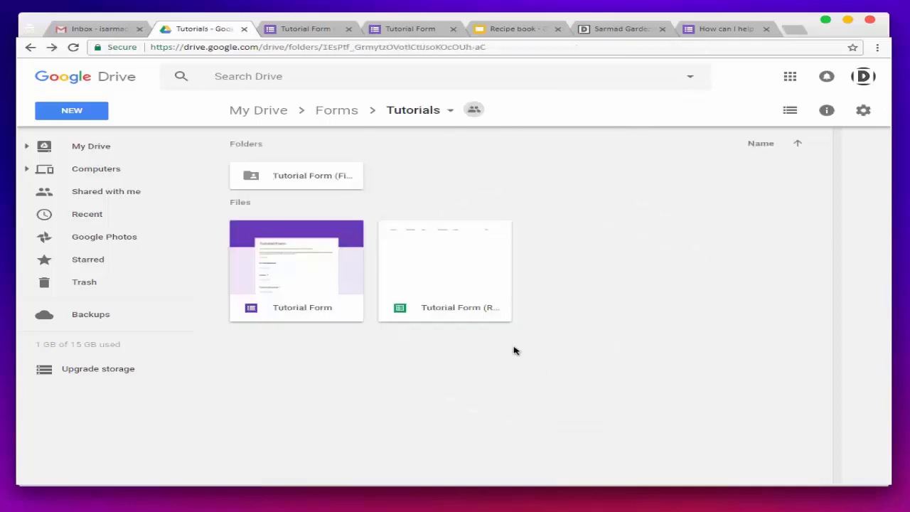
{"action": "double_click", "coordinate": [467, 290]}
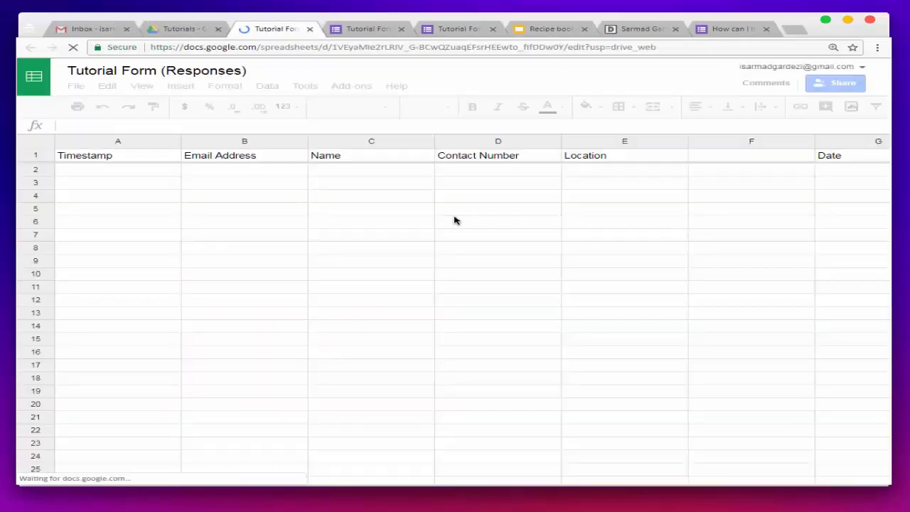
{"action": "left_click", "coordinate": [299, 157]}
{"action": "left_click", "coordinate": [384, 157]}
{"action": "left_click", "coordinate": [491, 157]}
{"action": "left_click", "coordinate": [625, 157]}
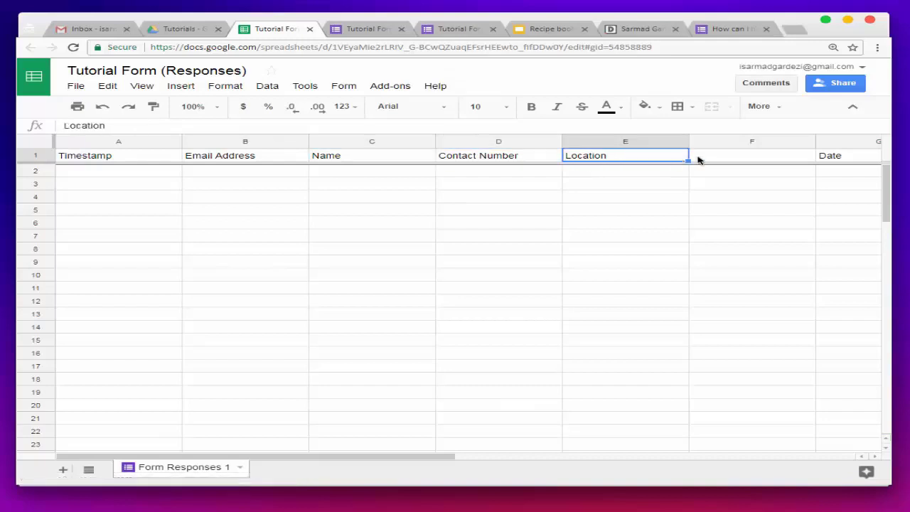
{"action": "left_click", "coordinate": [126, 158]}
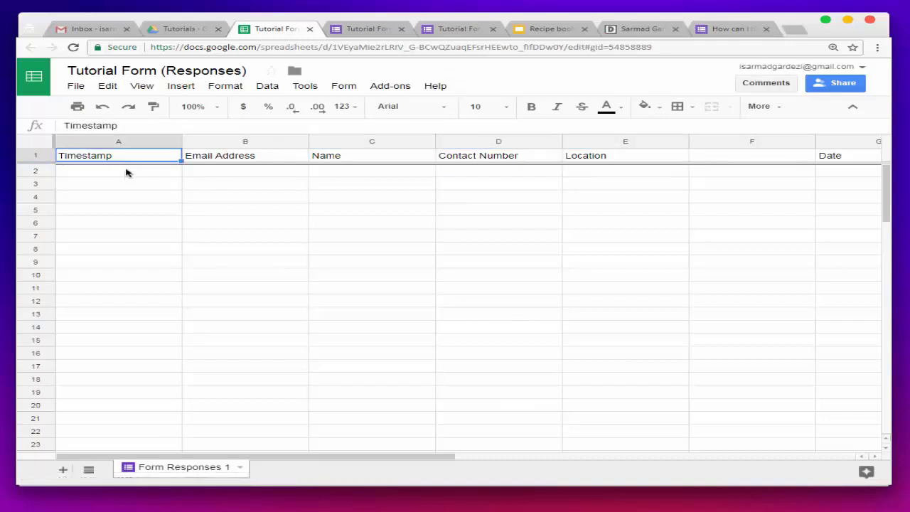
{"action": "left_click", "coordinate": [125, 172]}
{"action": "key", "text": "ctrl+w"}
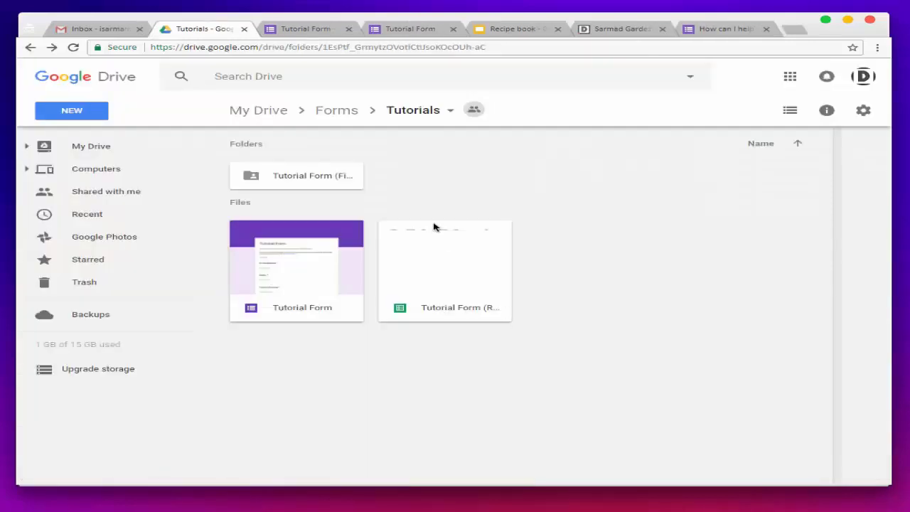
{"action": "left_click", "coordinate": [400, 31]}
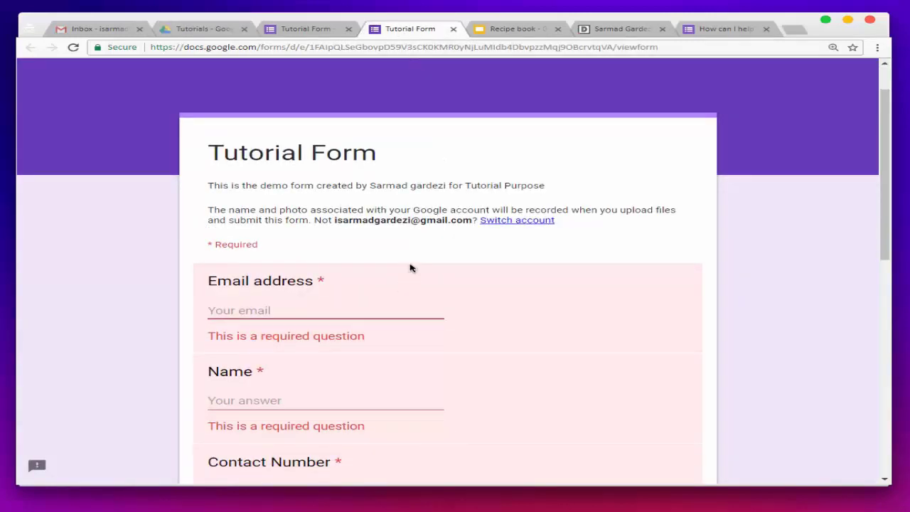
- Fill in the email address, name and contact number with the respondent's details
{"action": "scroll", "coordinate": [410, 268], "scroll_direction": "down", "scroll_amount": 1}
{"action": "left_click", "coordinate": [417, 256]}
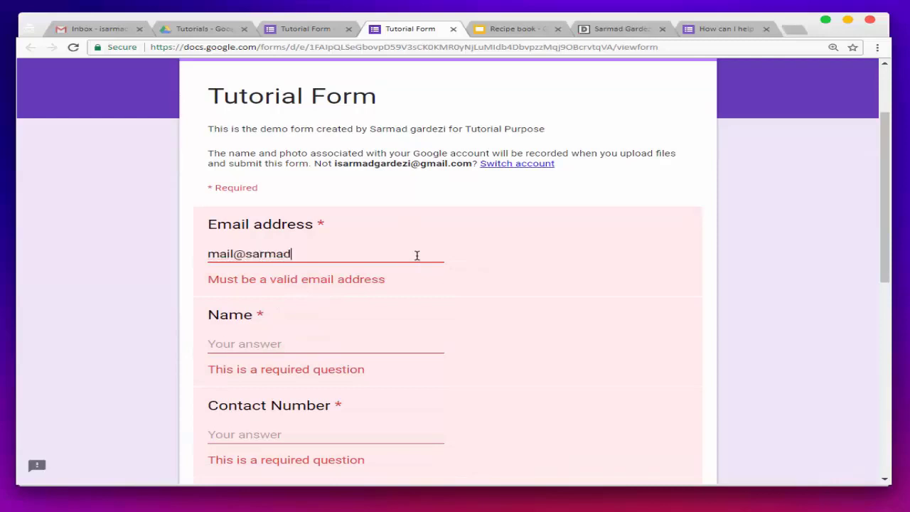
{"action": "key", "text": "Tab"}
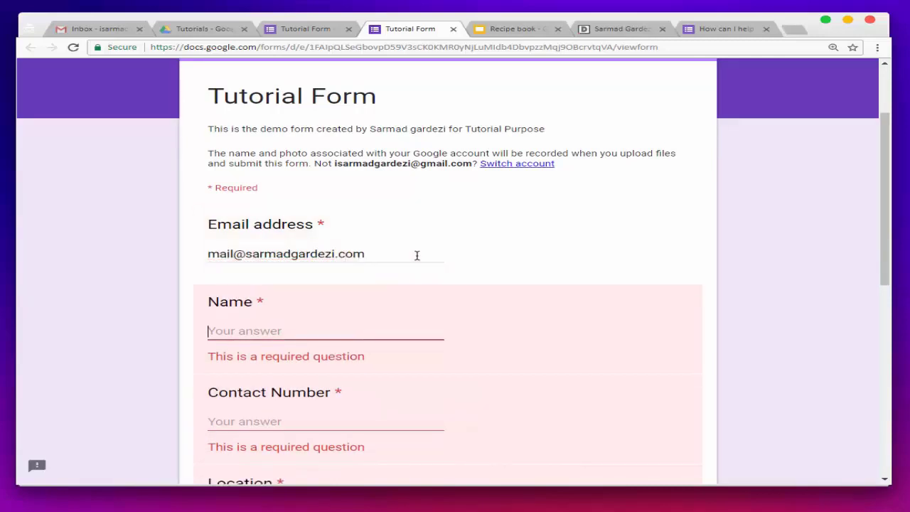
{"action": "type", "text": "Sarmad Gardezi"}
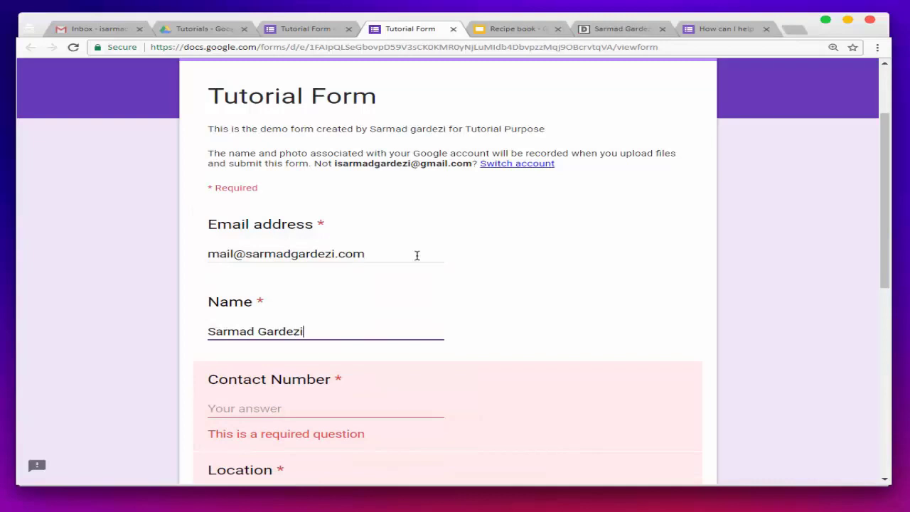
{"action": "scroll", "coordinate": [416, 256], "scroll_direction": "down", "scroll_amount": 2}
{"action": "key", "text": "Tab"}
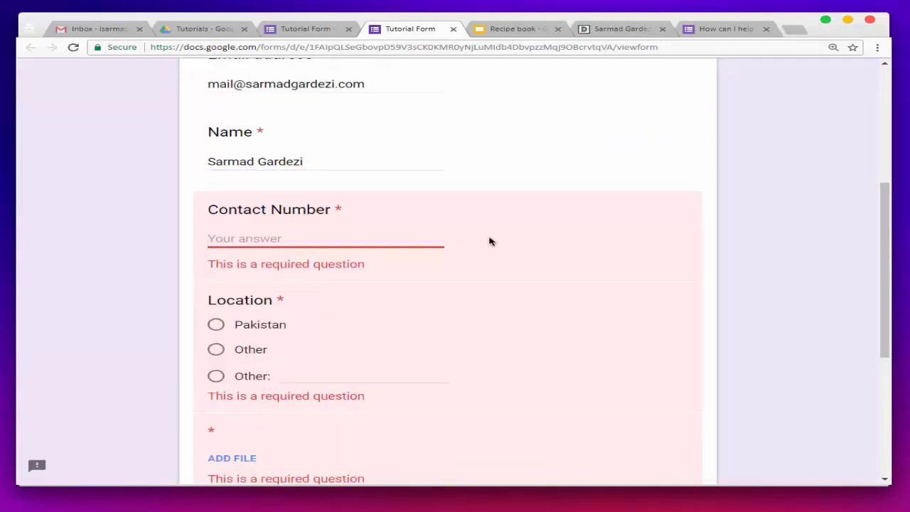
{"action": "type", "text": "0300123456789"}
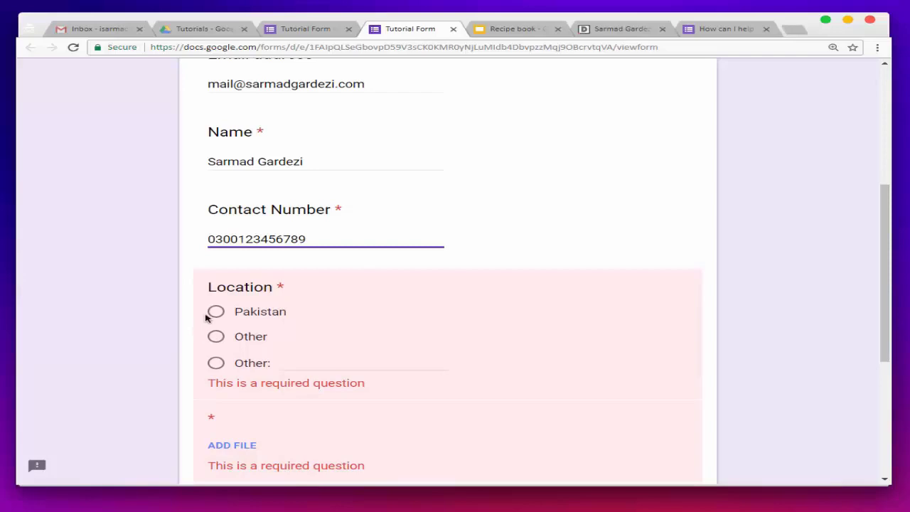
{"action": "left_click", "coordinate": [291, 297]}
{"action": "scroll", "coordinate": [202, 267], "scroll_direction": "down", "scroll_amount": 2}
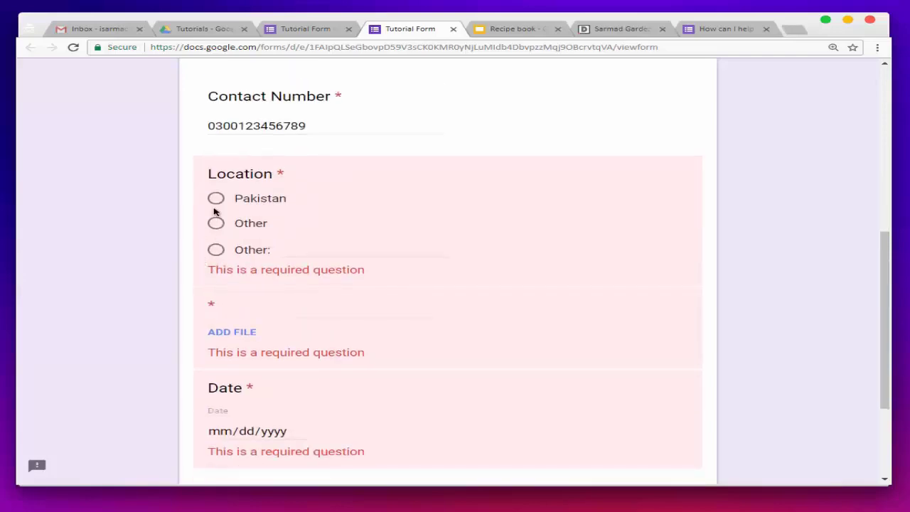
- Answer Location with Pakistan and attach the CURRICULUM VITAE document from Drive
{"action": "left_click", "coordinate": [217, 198]}
{"action": "left_click", "coordinate": [227, 320]}
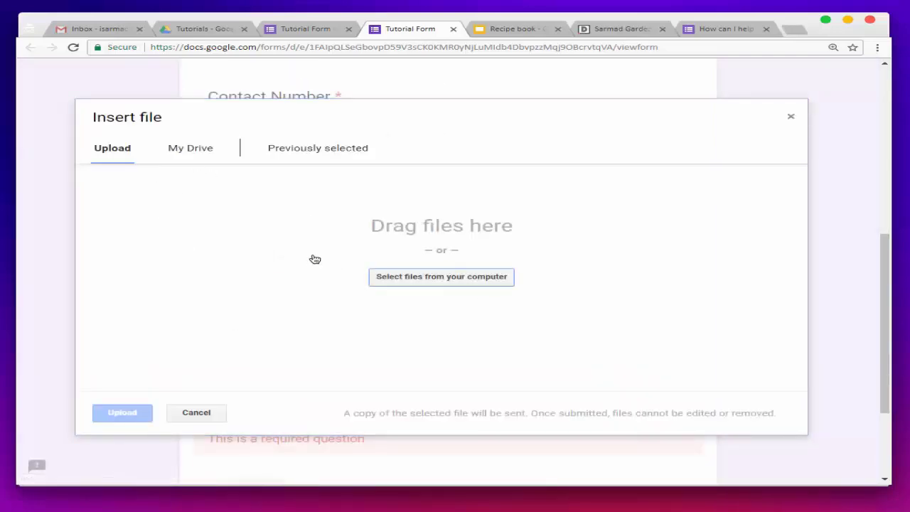
{"action": "left_click", "coordinate": [210, 148]}
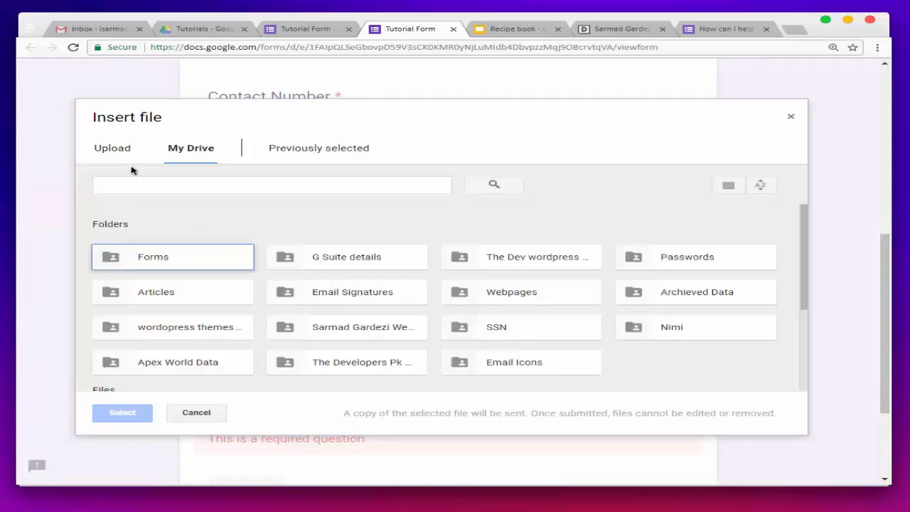
{"action": "scroll", "coordinate": [295, 282], "scroll_direction": "down", "scroll_amount": 3}
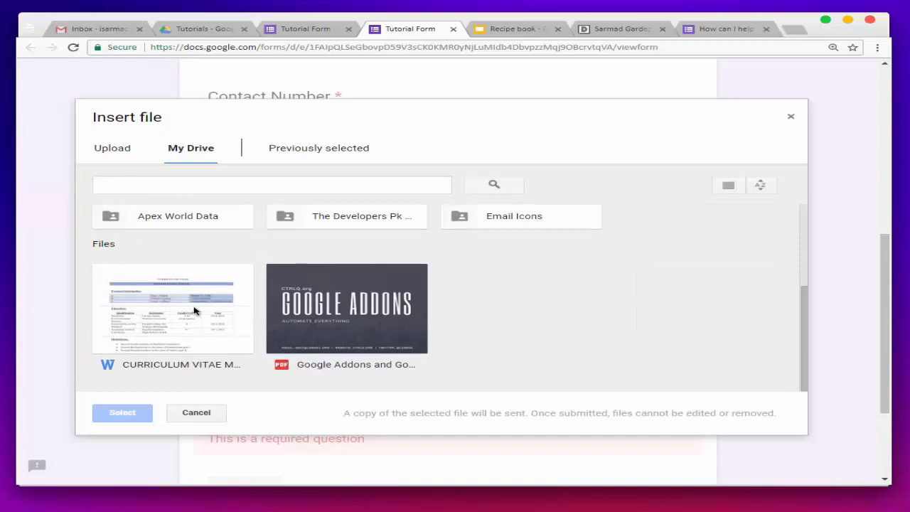
{"action": "left_click", "coordinate": [182, 311]}
{"action": "left_click", "coordinate": [123, 414]}
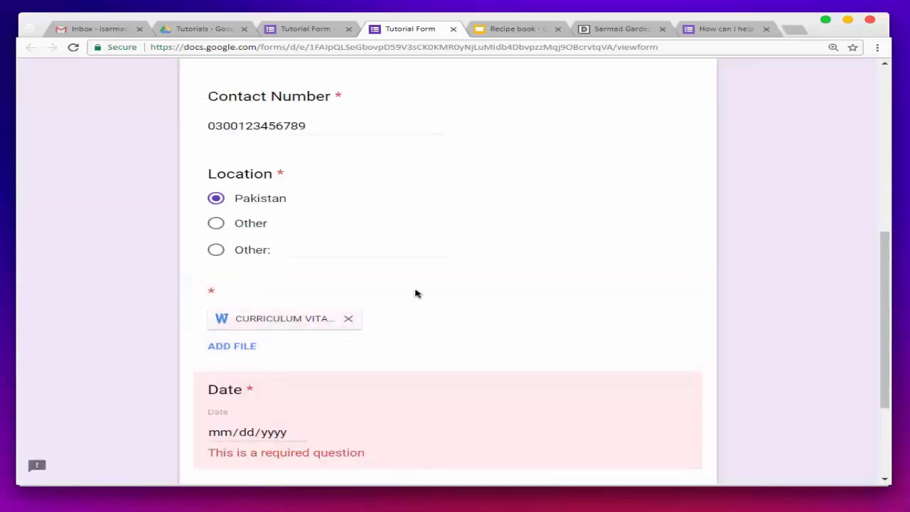
- Set the date to 11/13/2017 and continue to the Company Information section
{"action": "scroll", "coordinate": [417, 294], "scroll_direction": "down", "scroll_amount": 2}
{"action": "left_click", "coordinate": [298, 320]}
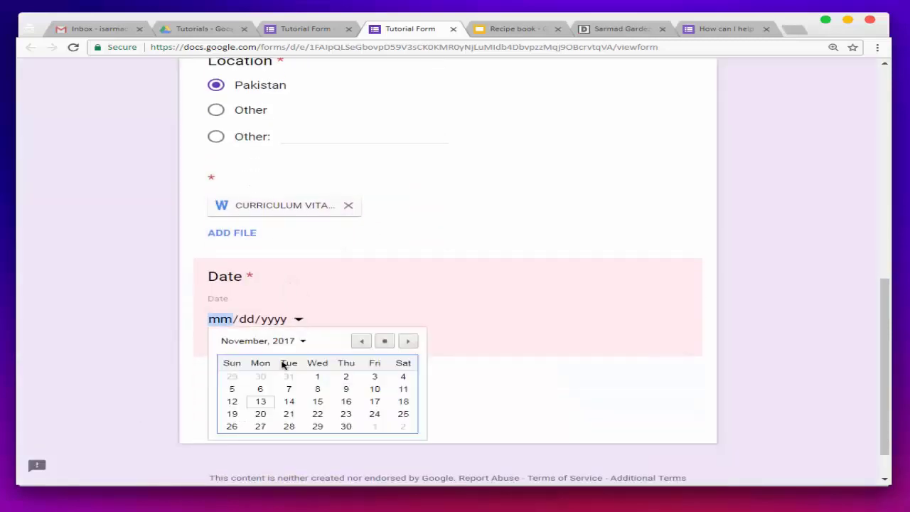
{"action": "left_click", "coordinate": [260, 401]}
{"action": "left_click", "coordinate": [256, 377]}
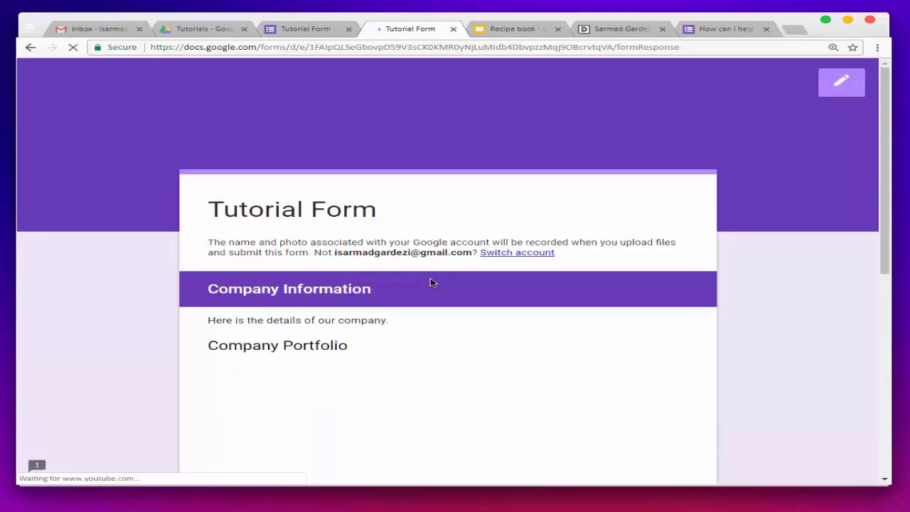
- Submit the completed form response
{"action": "scroll", "coordinate": [408, 211], "scroll_direction": "down", "scroll_amount": 2}
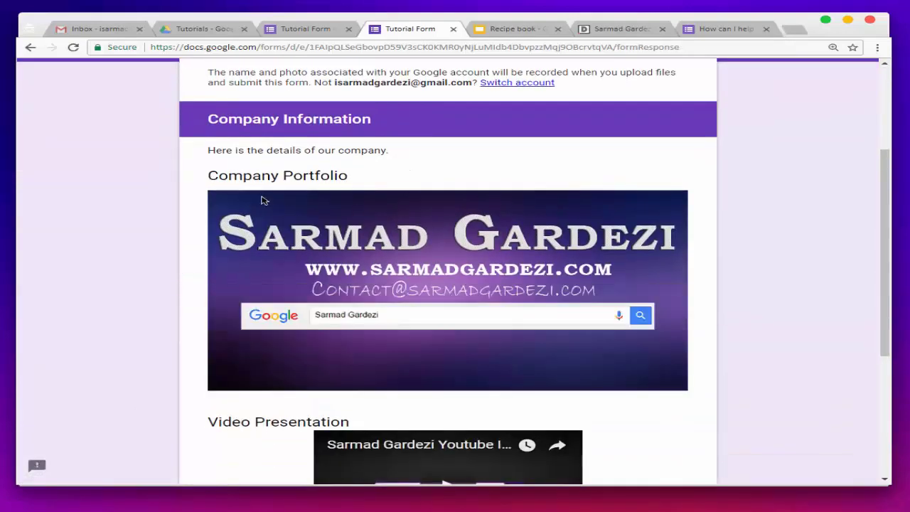
{"action": "scroll", "coordinate": [399, 205], "scroll_direction": "down", "scroll_amount": 3}
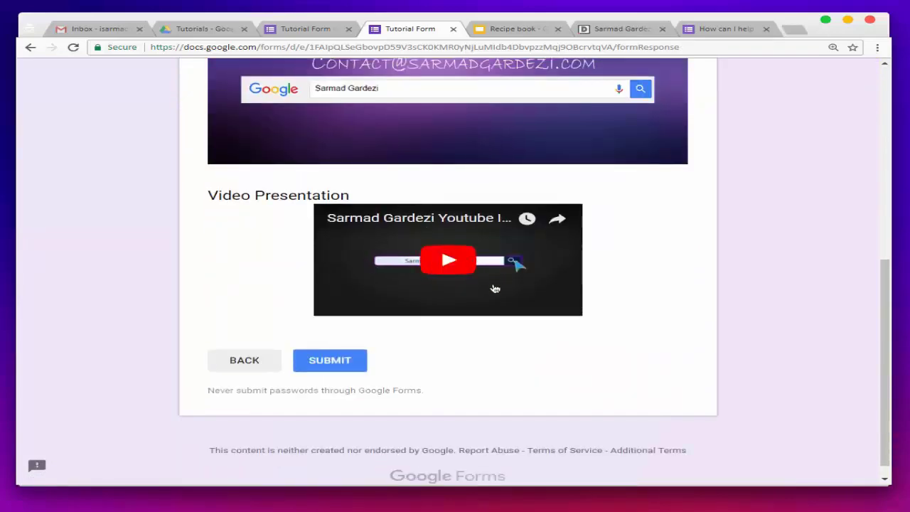
{"action": "left_click", "coordinate": [340, 362]}
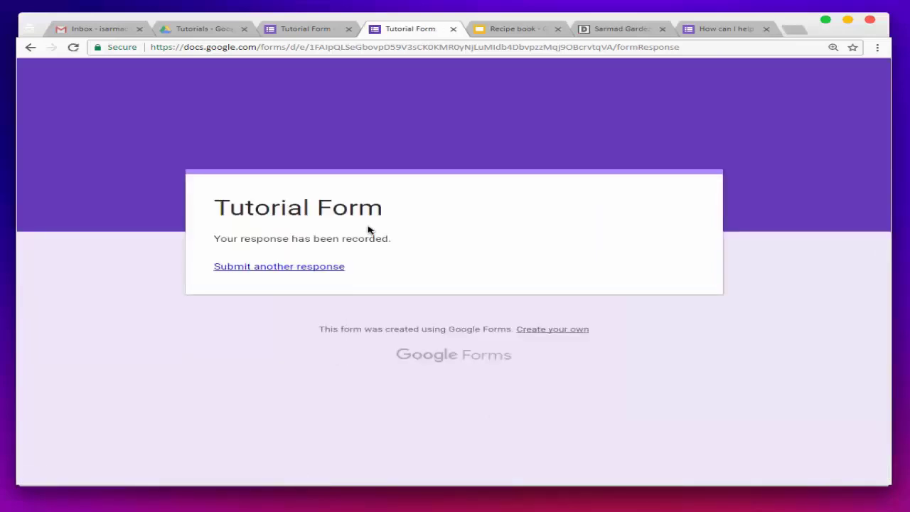
- Review the single recorded response in the editor's Responses summary, then return to Drive
{"action": "left_click", "coordinate": [302, 31]}
{"action": "left_click", "coordinate": [489, 159]}
{"action": "scroll", "coordinate": [382, 242], "scroll_direction": "down", "scroll_amount": 10}
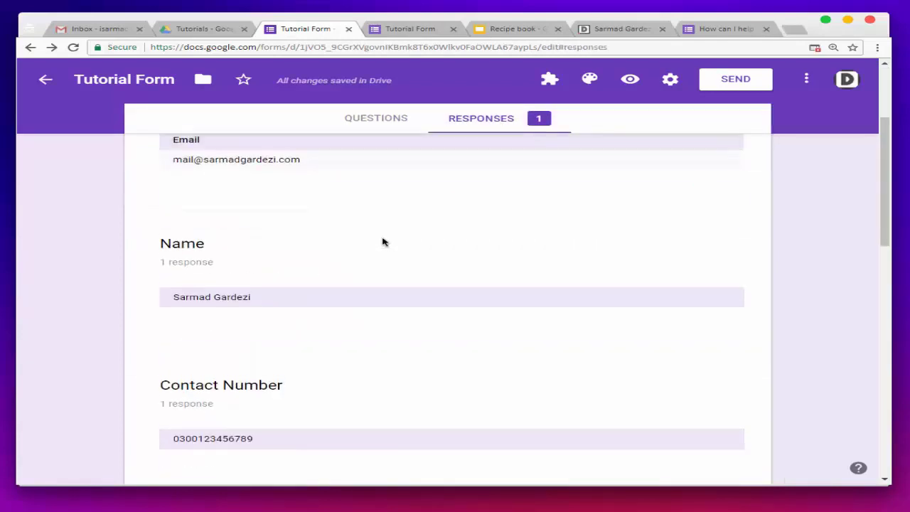
{"action": "scroll", "coordinate": [395, 271], "scroll_direction": "down", "scroll_amount": 2}
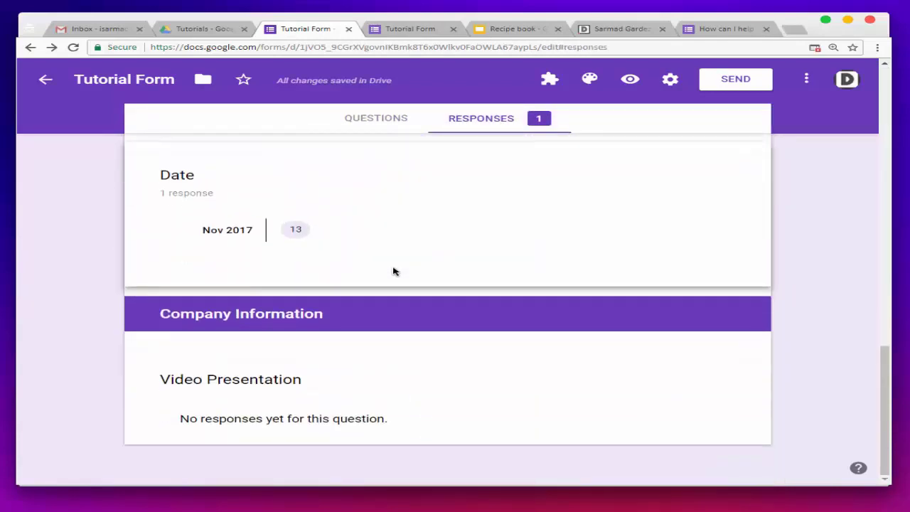
{"action": "scroll", "coordinate": [390, 322], "scroll_direction": "up", "scroll_amount": 5}
{"action": "scroll", "coordinate": [418, 318], "scroll_direction": "up", "scroll_amount": 8}
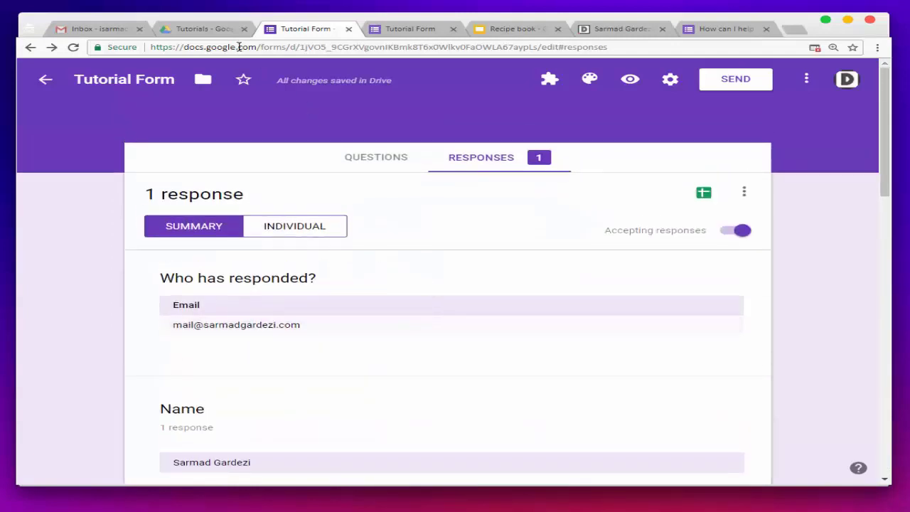
{"action": "left_click", "coordinate": [204, 28]}
- Open 'Tutorial Form (Responses)', check row 2 and preview the CV linked in F2, then return to the form
{"action": "left_click", "coordinate": [453, 261]}
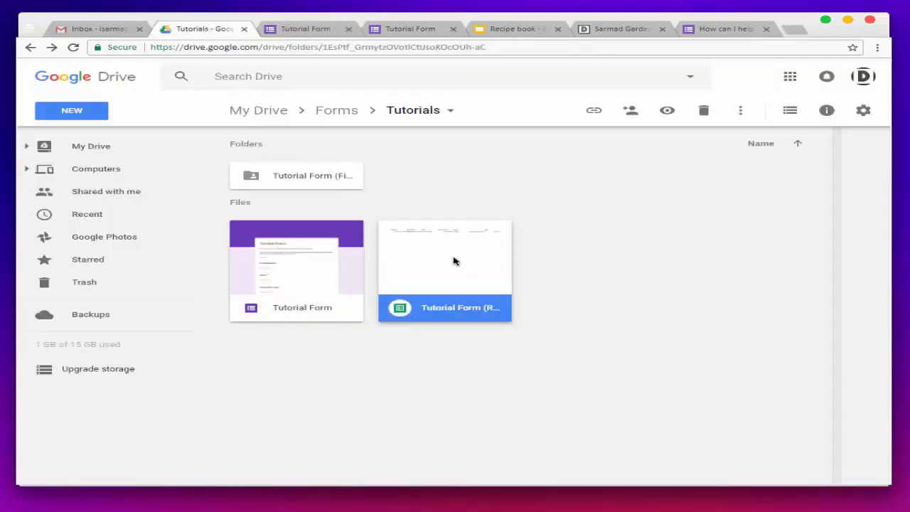
{"action": "double_click", "coordinate": [454, 261]}
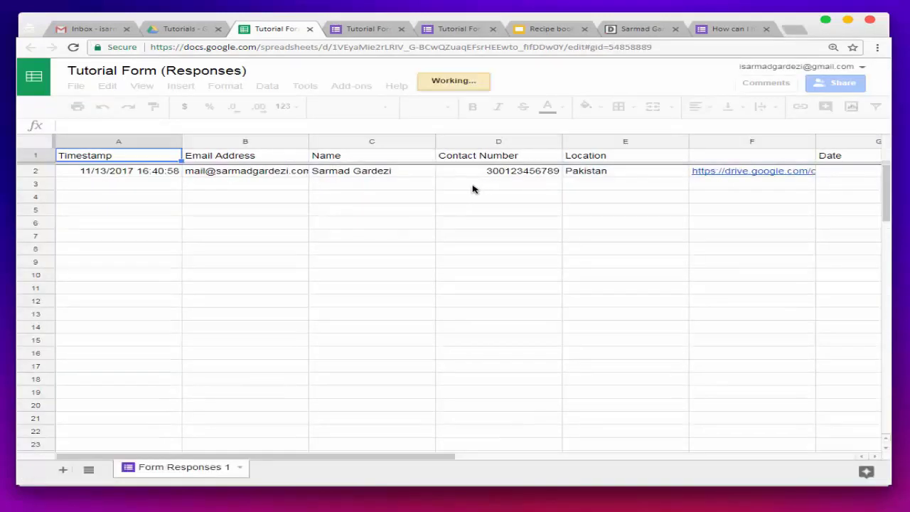
{"action": "left_click_drag", "start_coordinate": [256, 457], "coordinate": [381, 456]}
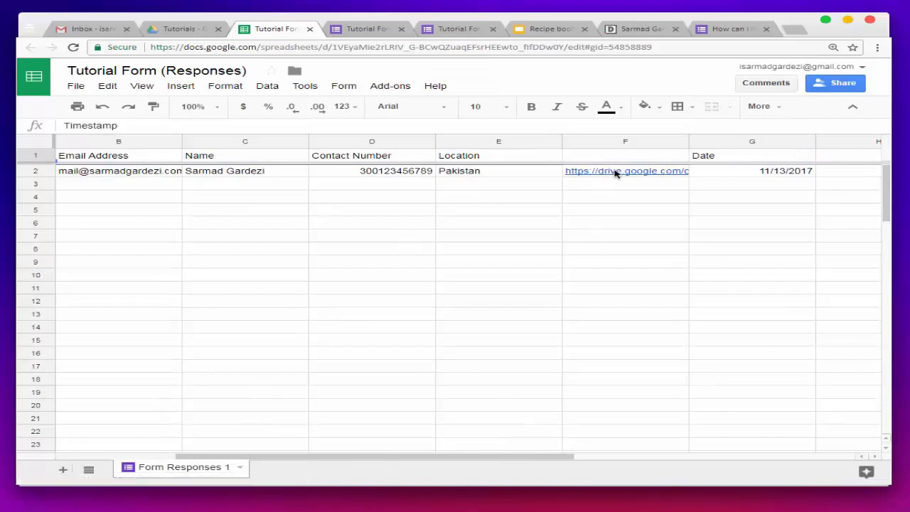
{"action": "mouse_move", "coordinate": [616, 173]}
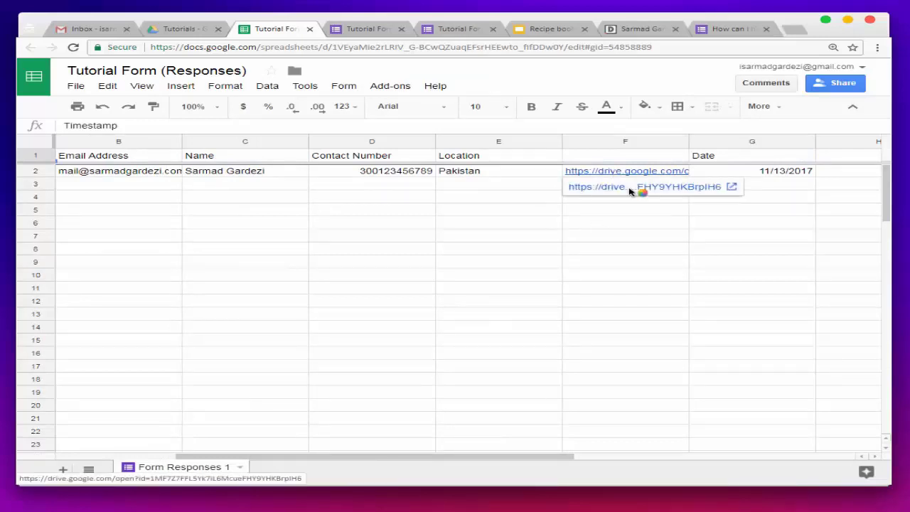
{"action": "left_click", "coordinate": [631, 187]}
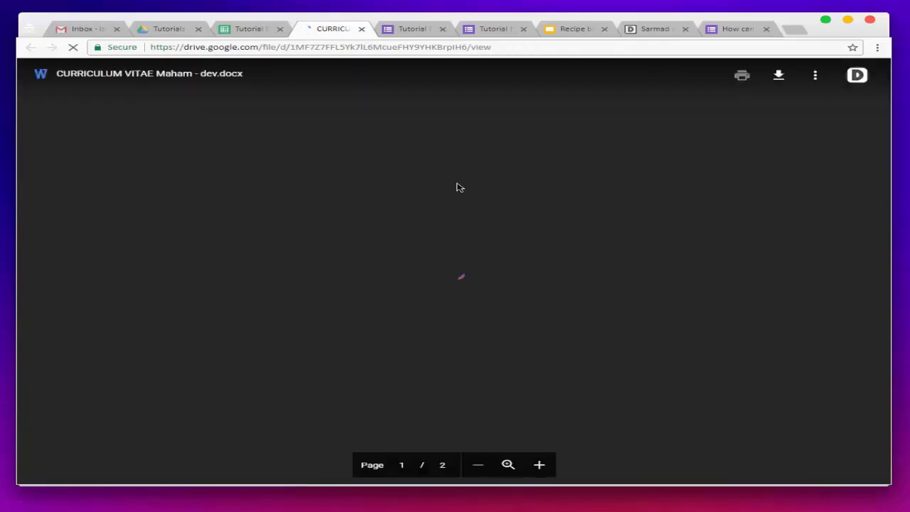
{"action": "scroll", "coordinate": [430, 205], "scroll_direction": "down", "scroll_amount": 5}
{"action": "scroll", "coordinate": [429, 204], "scroll_direction": "down", "scroll_amount": 5}
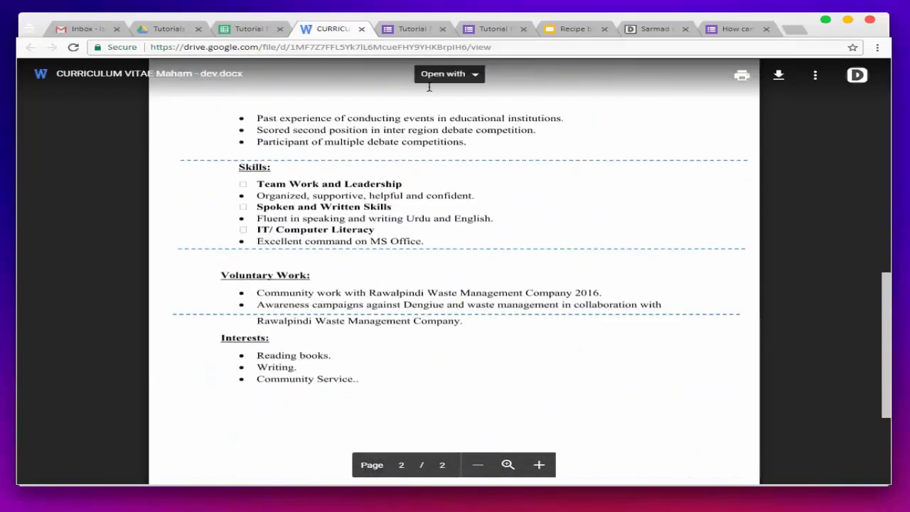
{"action": "left_click", "coordinate": [361, 29]}
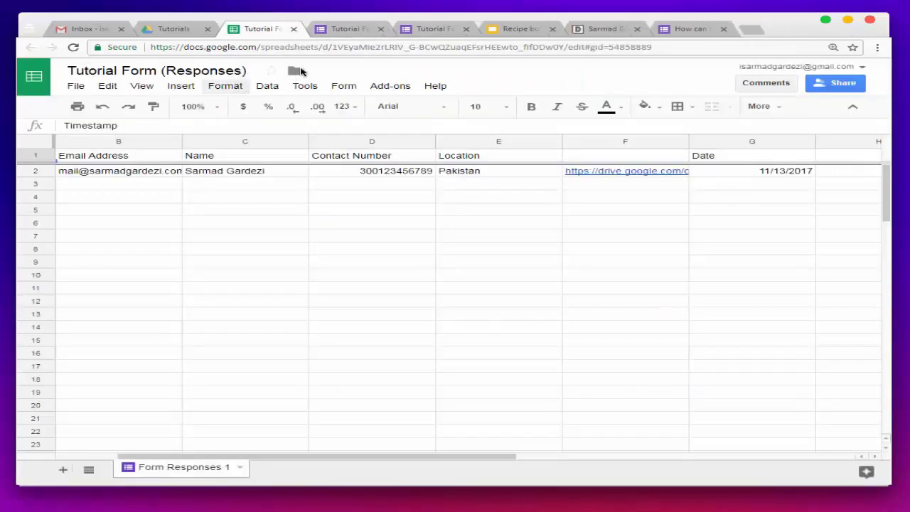
{"action": "left_click", "coordinate": [365, 30]}
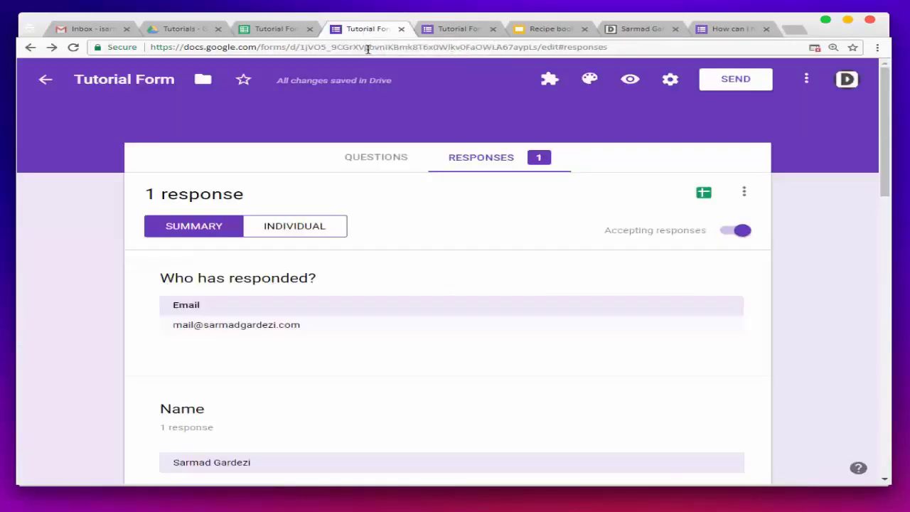
- Copy the form's shortened goo.gl link and confirm embedding is blocked by the file upload question
{"action": "left_click", "coordinate": [381, 161]}
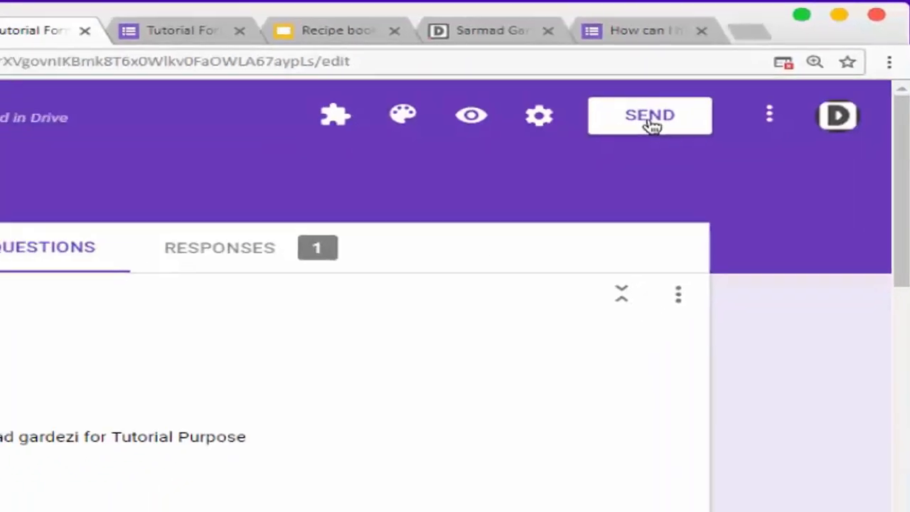
{"action": "left_click", "coordinate": [589, 153]}
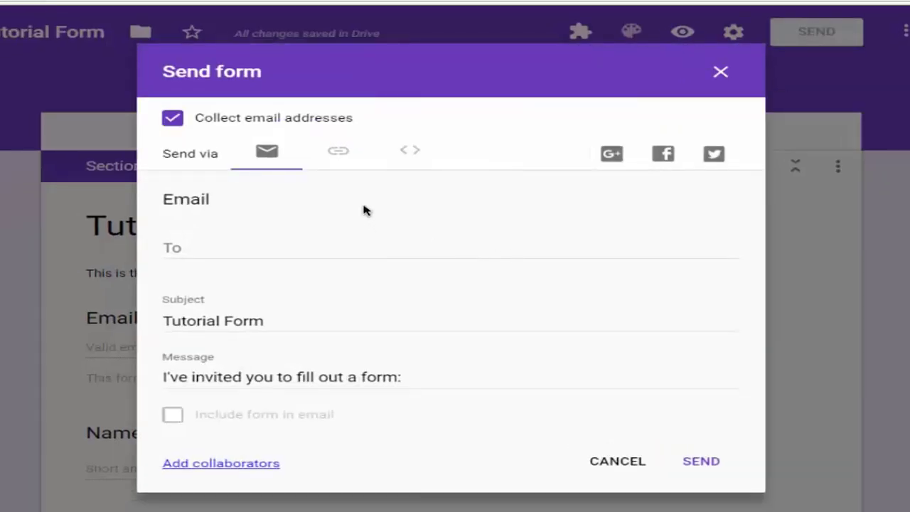
{"action": "left_click", "coordinate": [345, 157]}
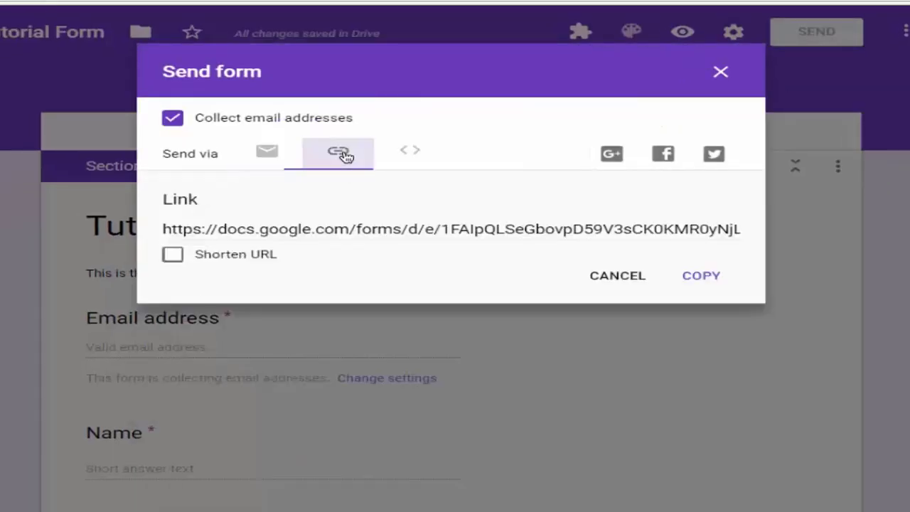
{"action": "left_click", "coordinate": [173, 256]}
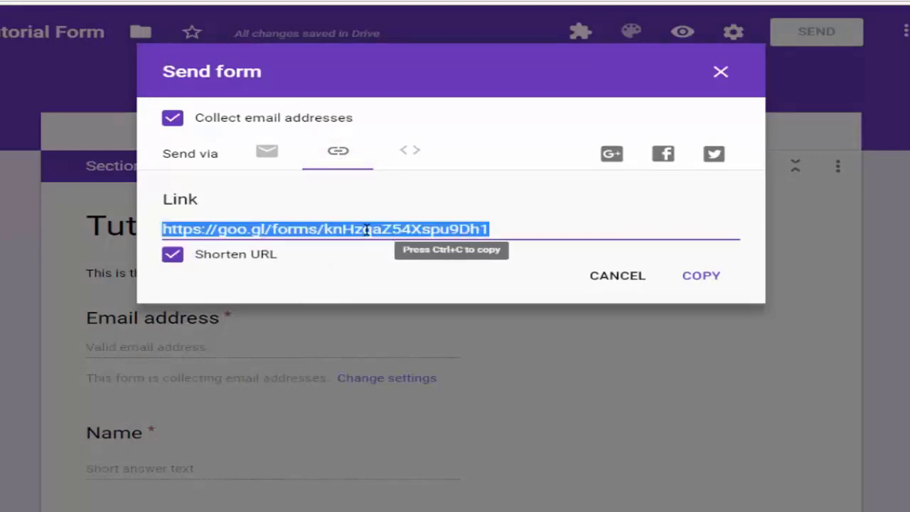
{"action": "right_click", "coordinate": [391, 229]}
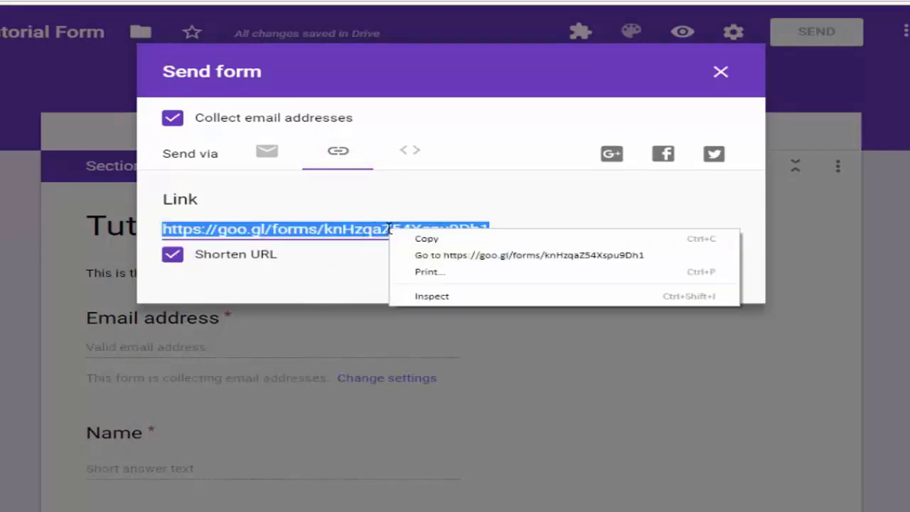
{"action": "left_click", "coordinate": [429, 241]}
{"action": "left_click", "coordinate": [379, 268]}
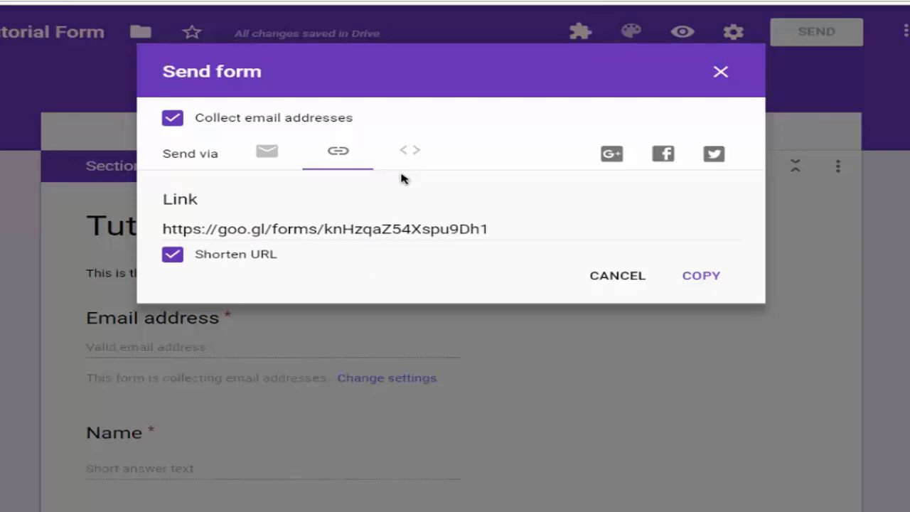
{"action": "left_click", "coordinate": [410, 152]}
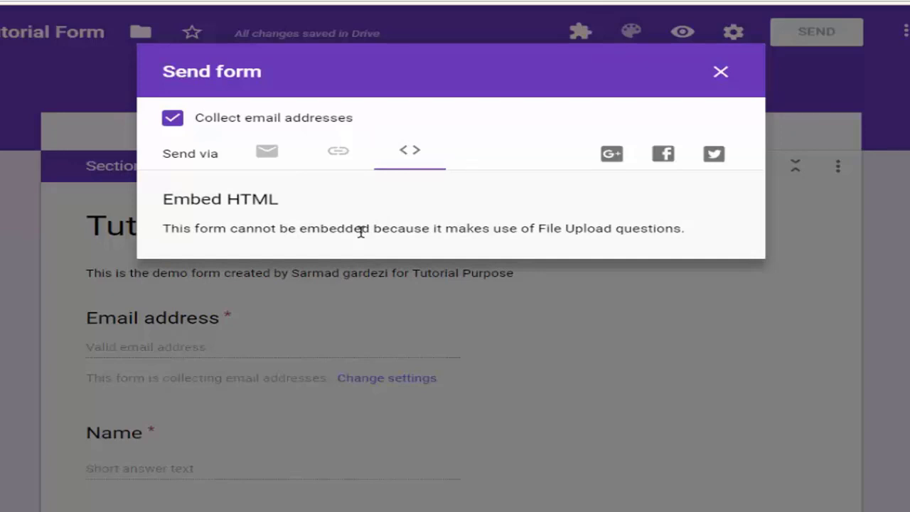
{"action": "left_click", "coordinate": [721, 73]}
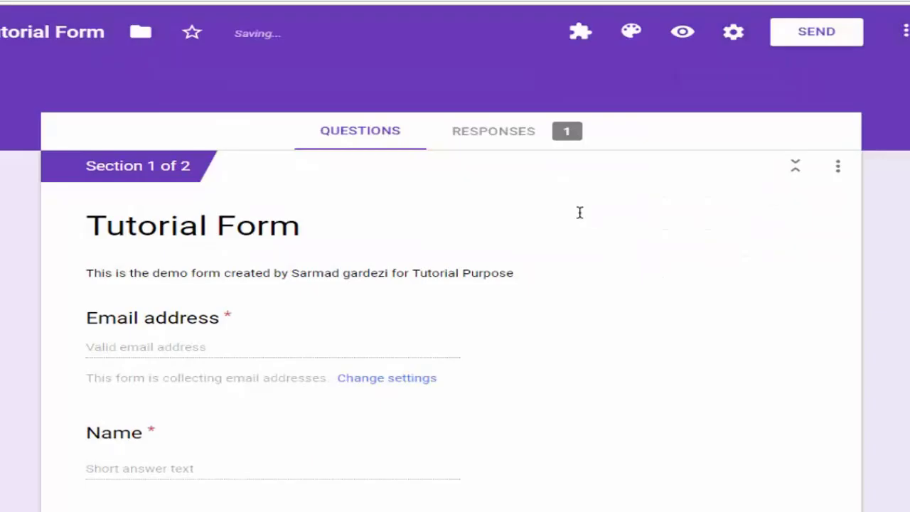